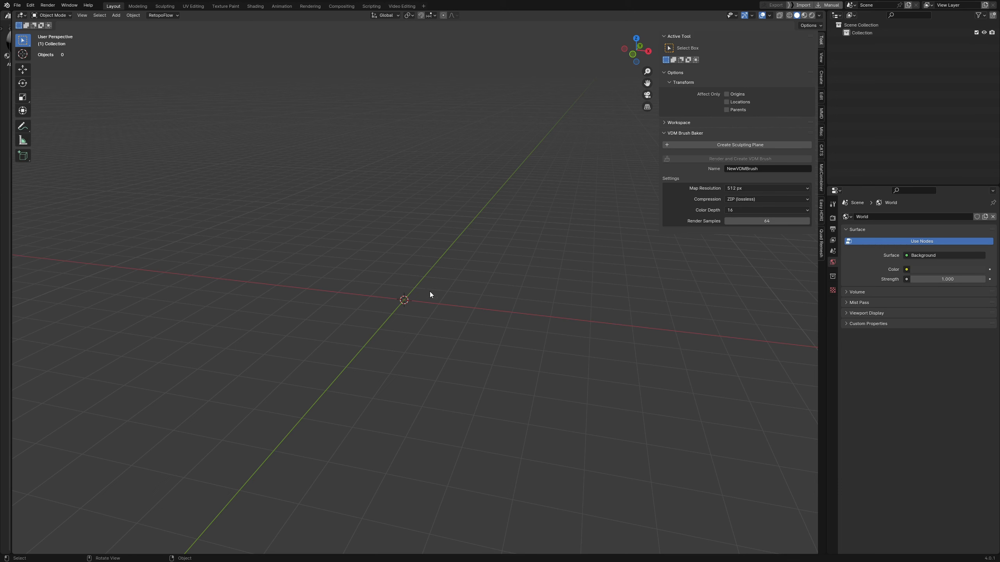
Step: Add a camera at the world origin and clear its rotation so it faces straight down
{"action": "key", "text": "shift"}
{"action": "key", "text": "shift+a"}
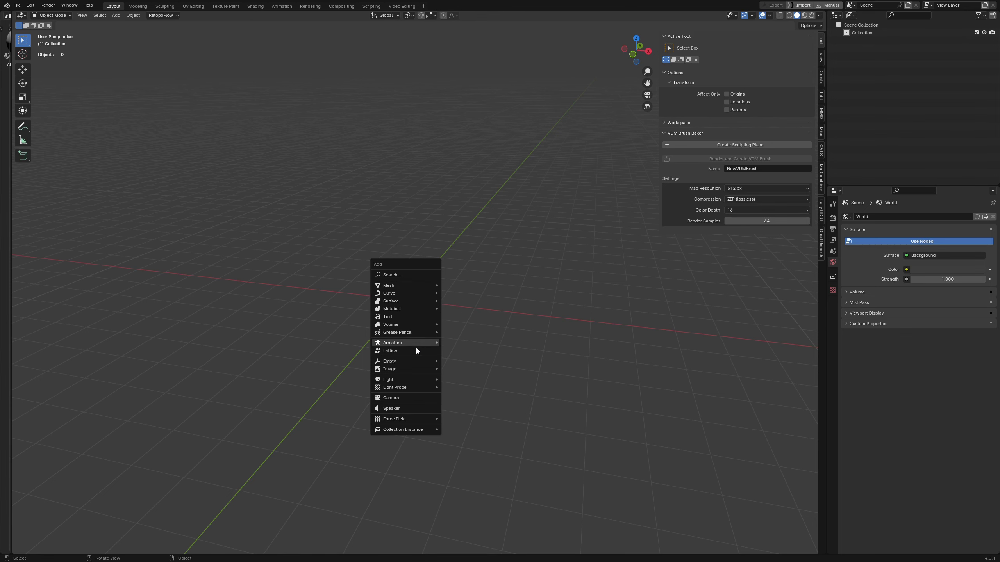
{"action": "left_click", "coordinate": [404, 401]}
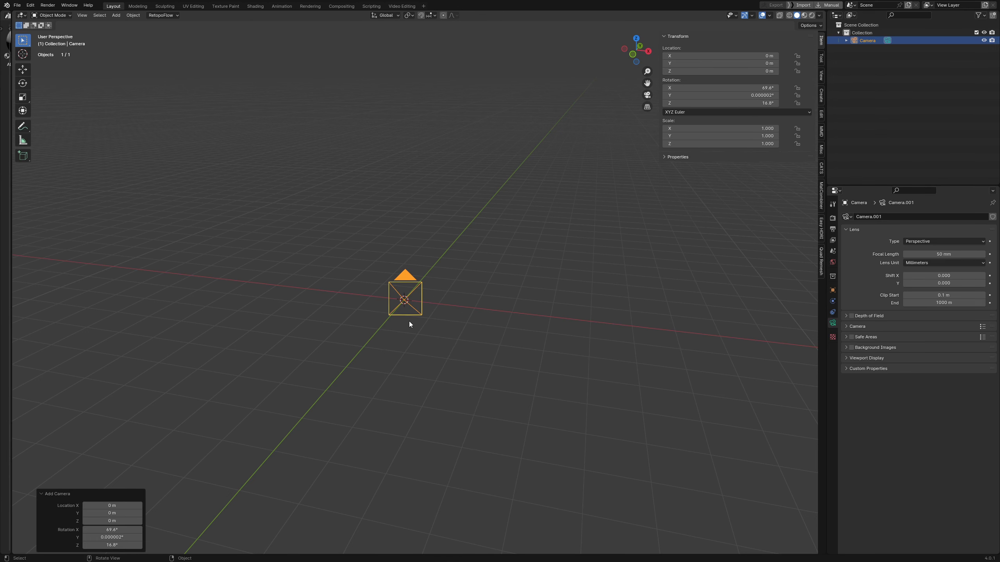
{"action": "scroll", "coordinate": [409, 320], "scroll_direction": "up", "scroll_amount": 2}
{"action": "middle_click_drag", "start_coordinate": [409, 320], "coordinate": [448, 317]}
{"action": "key", "text": "alt+r"}
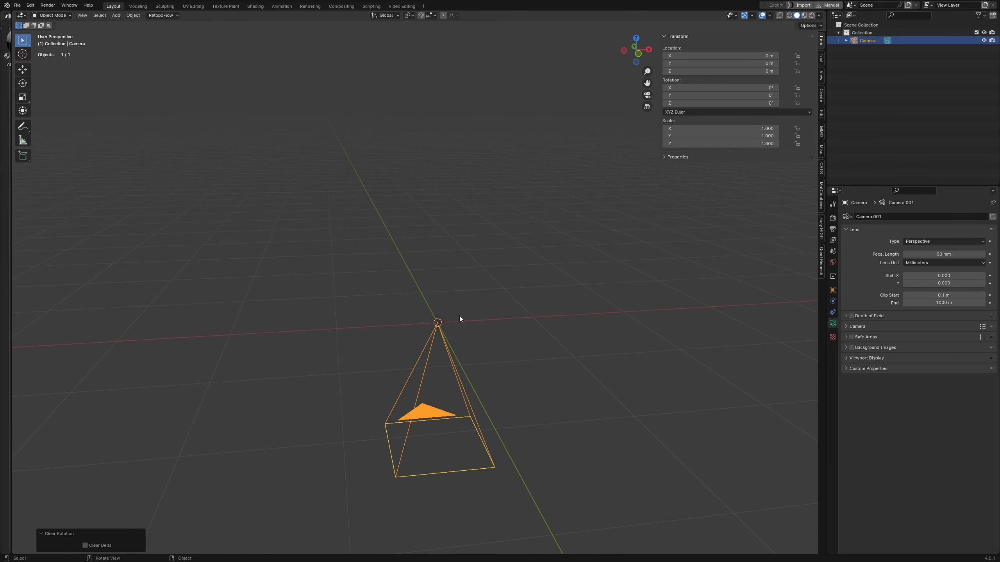
{"action": "middle_click_drag", "start_coordinate": [484, 312], "coordinate": [483, 321]}
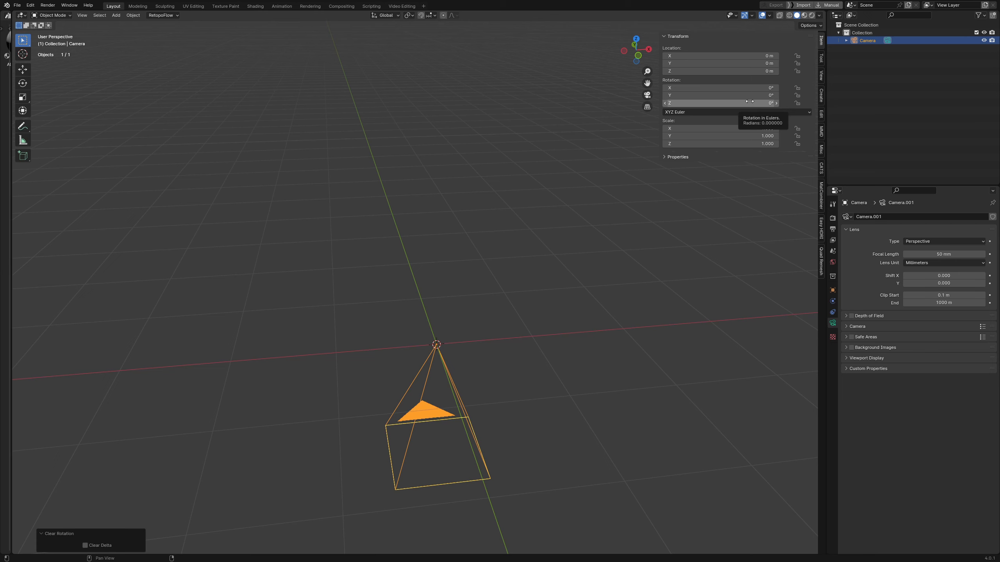
Step: Set the camera's Z location to 1 m
{"action": "left_click", "coordinate": [740, 72]}
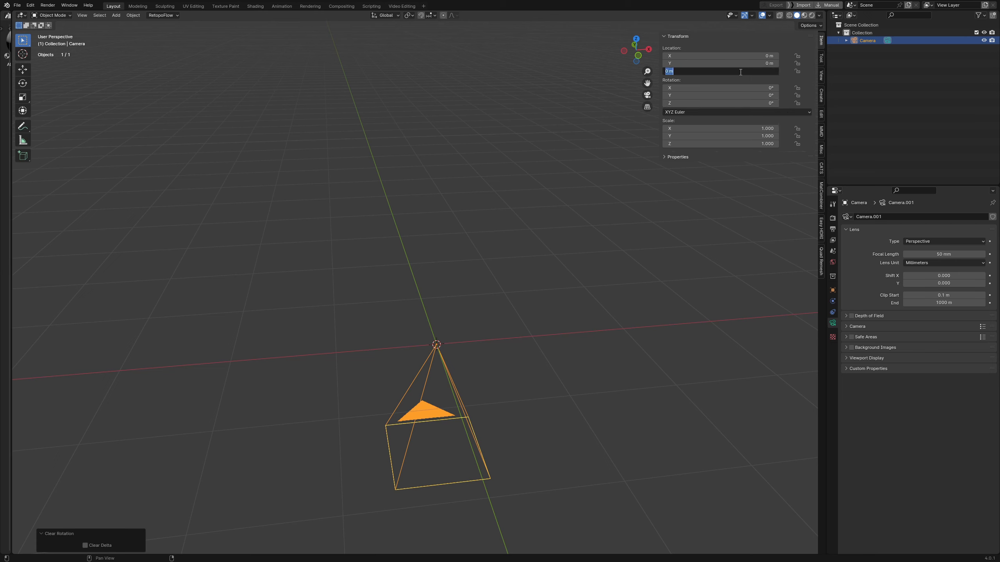
{"action": "type", "text": "1"}
{"action": "key", "text": "Return"}
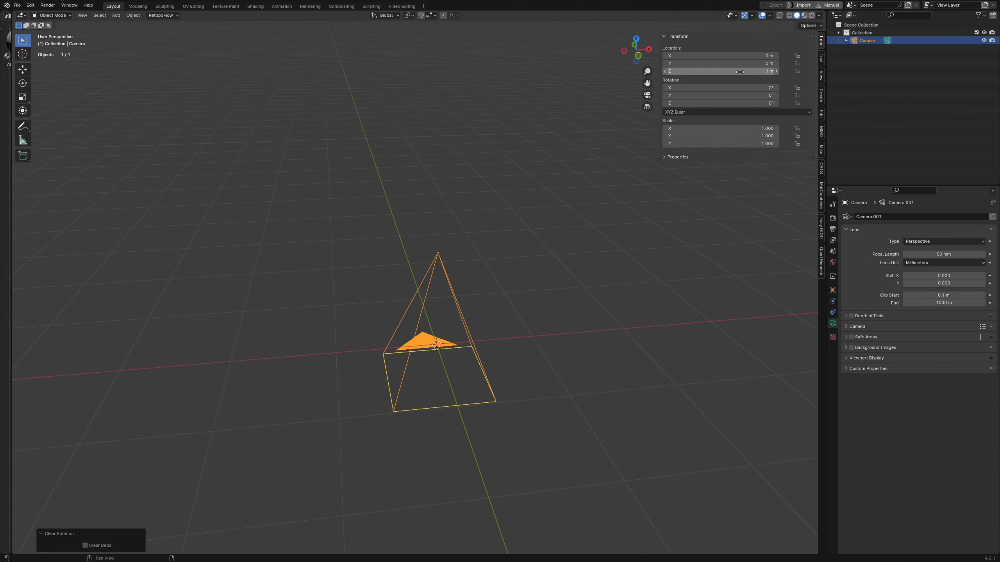
Step: Examine the camera's frame from the front and from above, and review the output resolution settings
{"action": "middle_click_drag", "start_coordinate": [480, 417], "coordinate": [412, 392]}
{"action": "key", "text": "KP_5"}
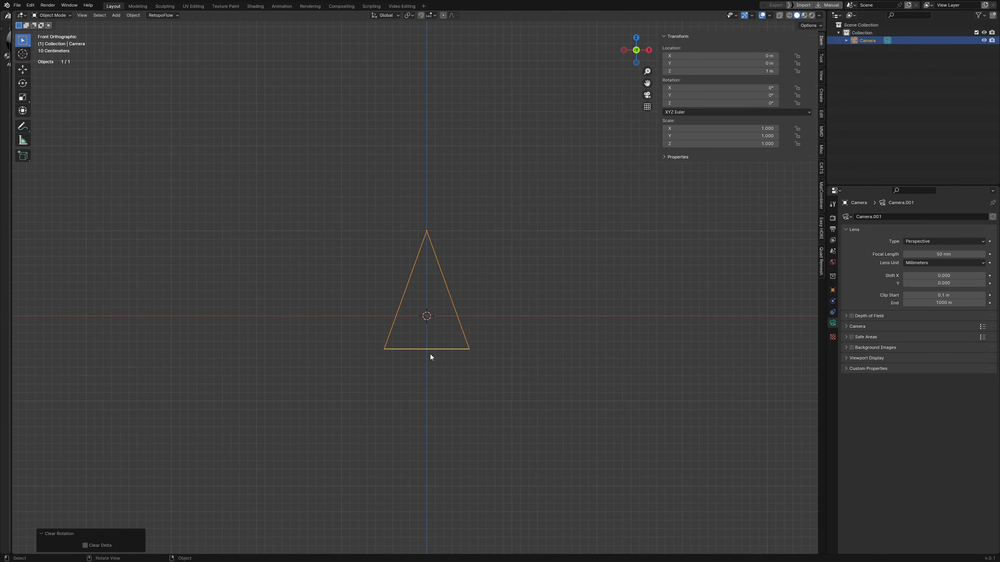
{"action": "scroll", "coordinate": [433, 355], "scroll_direction": "up", "scroll_amount": 4}
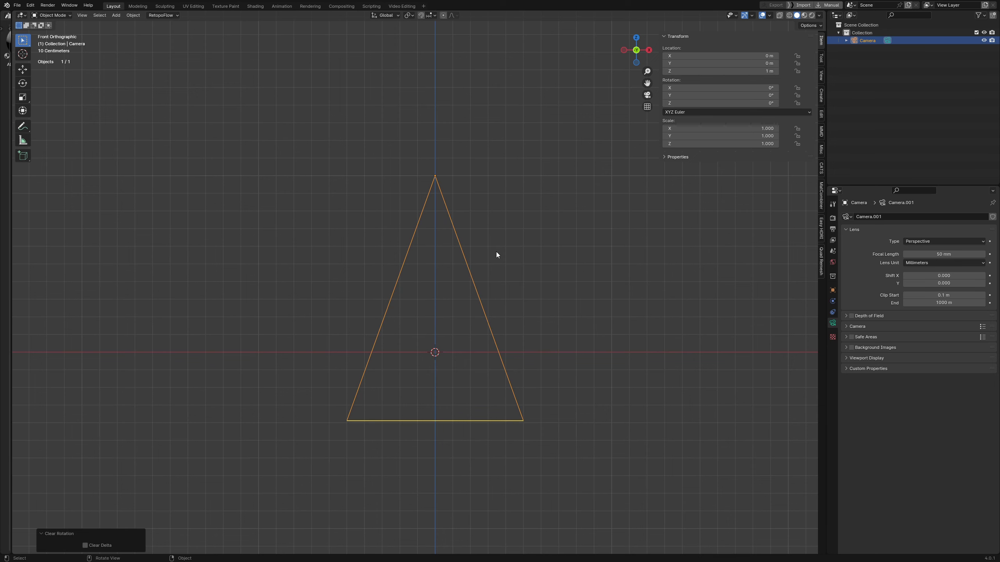
{"action": "middle_click_drag", "start_coordinate": [496, 252], "coordinate": [478, 322]}
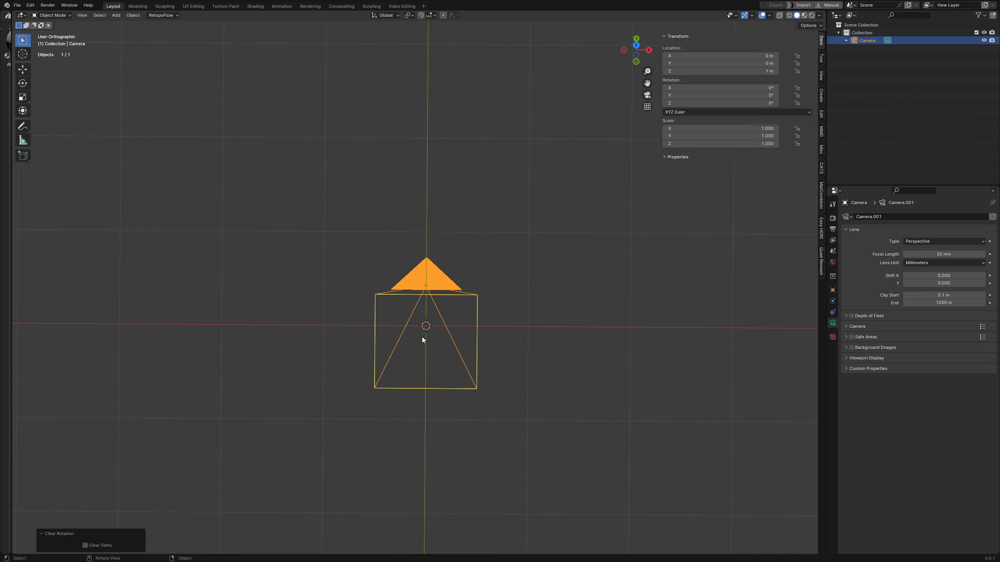
{"action": "left_click", "coordinate": [832, 229]}
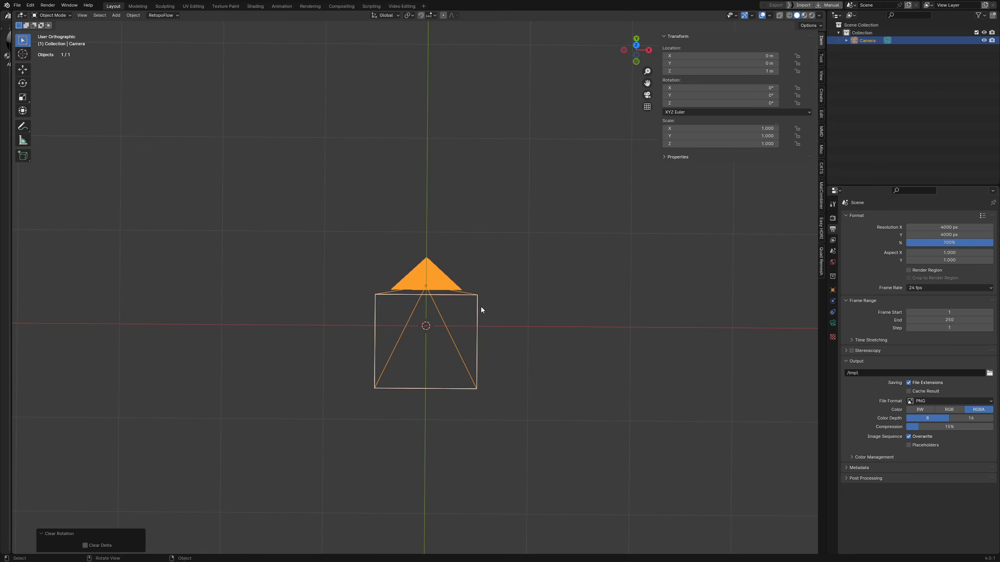
{"action": "middle_click_drag", "start_coordinate": [486, 332], "coordinate": [531, 311]}
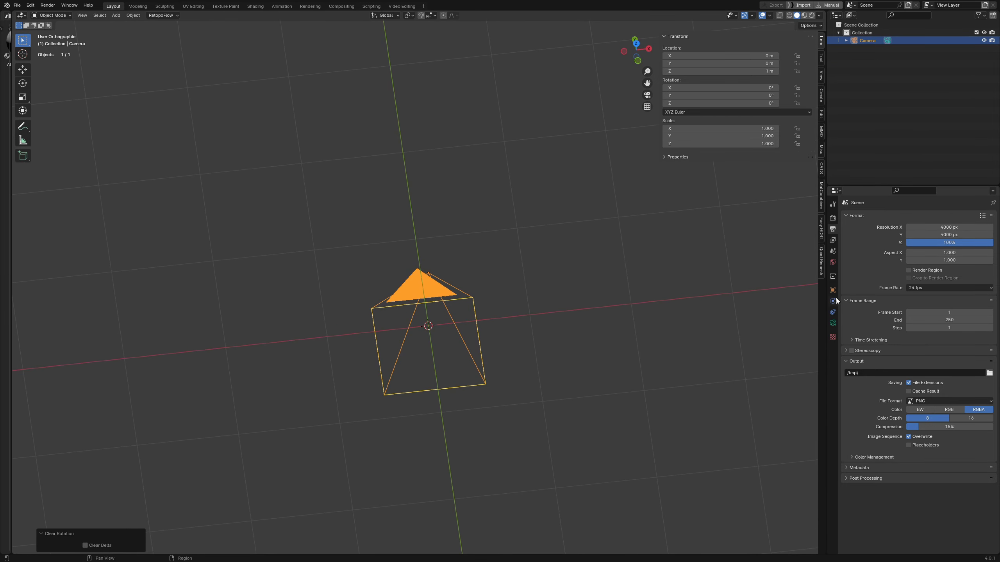
Step: Set the camera's lens type to Orthographic with an orthographic scale of 2
{"action": "left_click", "coordinate": [833, 324]}
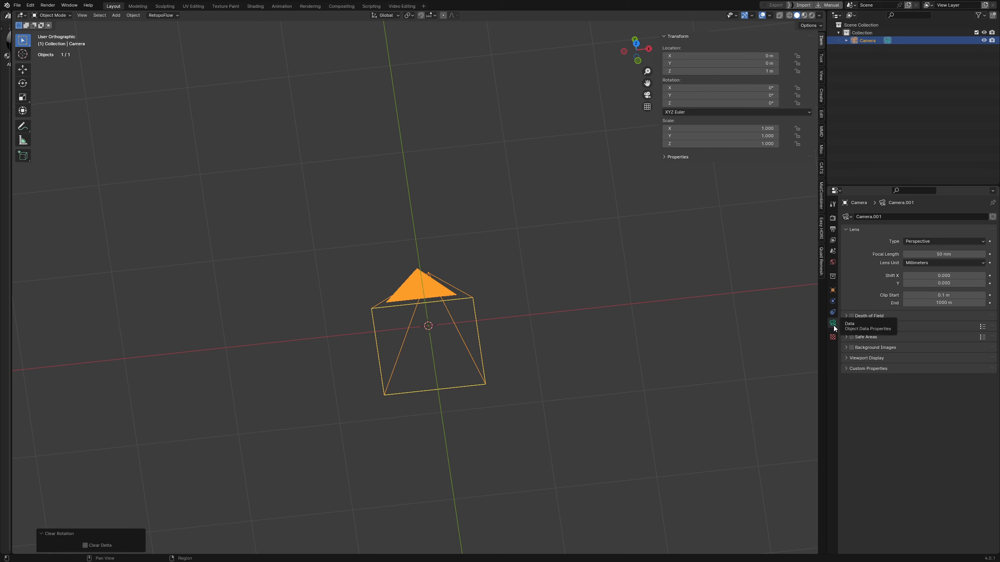
{"action": "left_click", "coordinate": [929, 242]}
{"action": "left_click", "coordinate": [925, 259]}
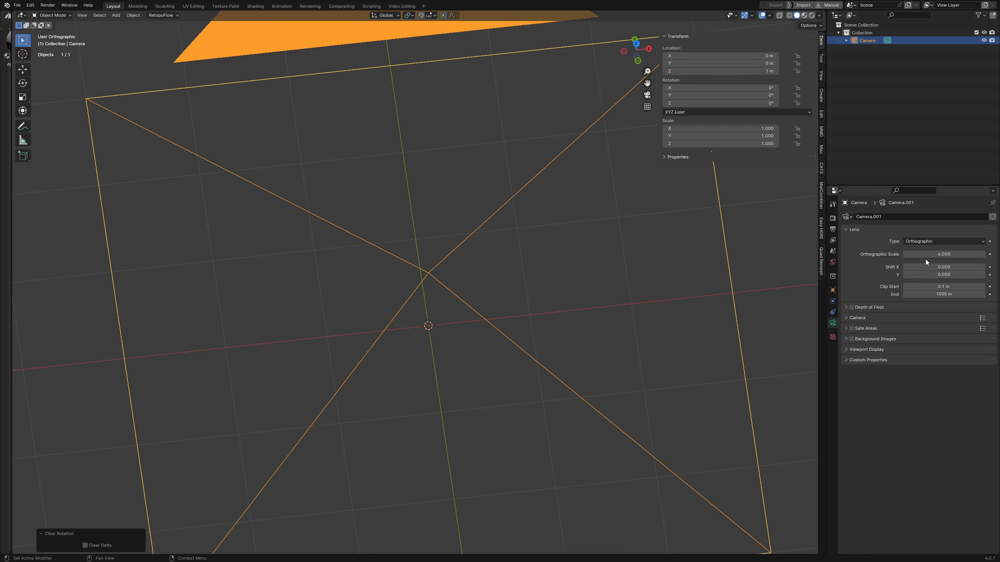
{"action": "scroll", "coordinate": [609, 293], "scroll_direction": "down", "scroll_amount": 4}
{"action": "scroll", "coordinate": [609, 295], "scroll_direction": "down", "scroll_amount": 2}
{"action": "left_click", "coordinate": [933, 255]}
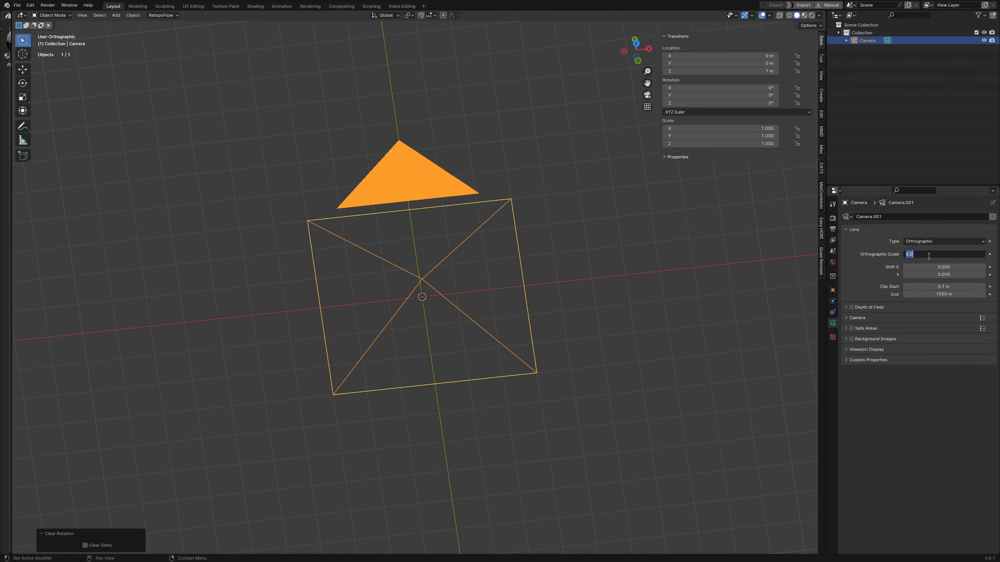
{"action": "type", "text": "2"}
{"action": "key", "text": "Return"}
Step: Hide the camera in the viewport and add a 2 m mesh plane at the origin
{"action": "scroll", "coordinate": [476, 324], "scroll_direction": "up", "scroll_amount": 7}
{"action": "middle_click_drag", "start_coordinate": [432, 355], "coordinate": [497, 336]}
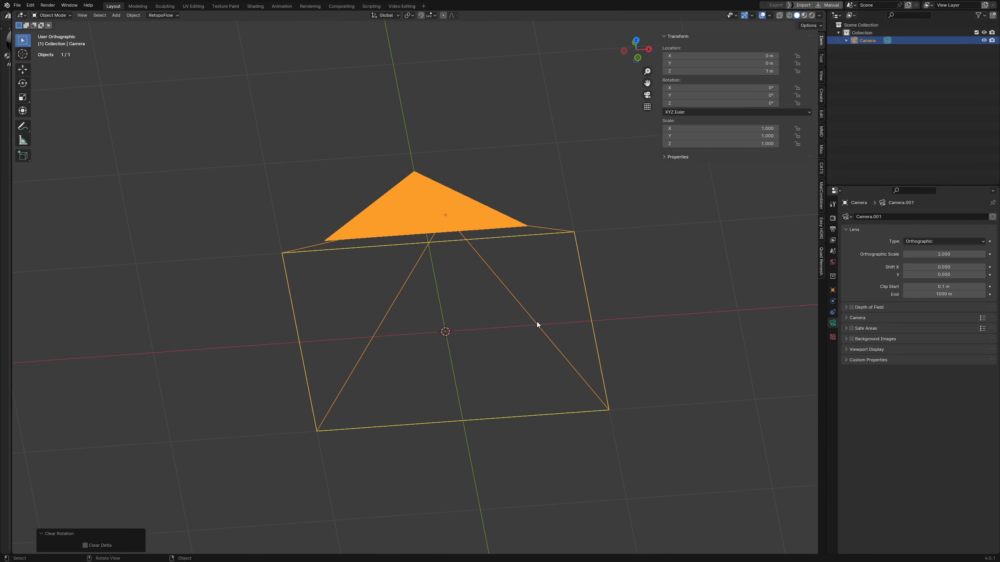
{"action": "key", "text": "h"}
{"action": "middle_click_drag", "start_coordinate": [482, 328], "coordinate": [480, 332]}
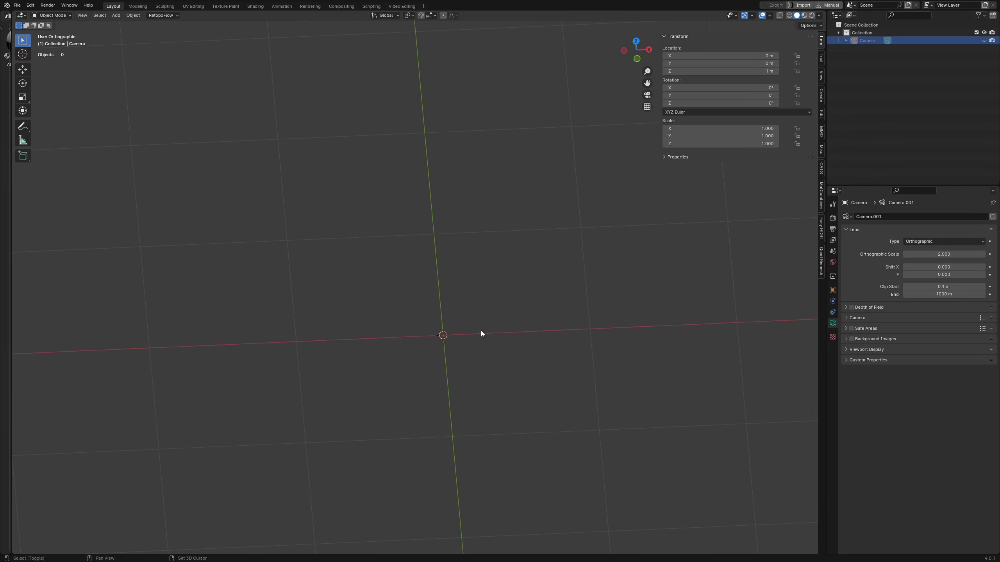
{"action": "key", "text": "shift+a"}
{"action": "mouse_move", "coordinate": [463, 225]}
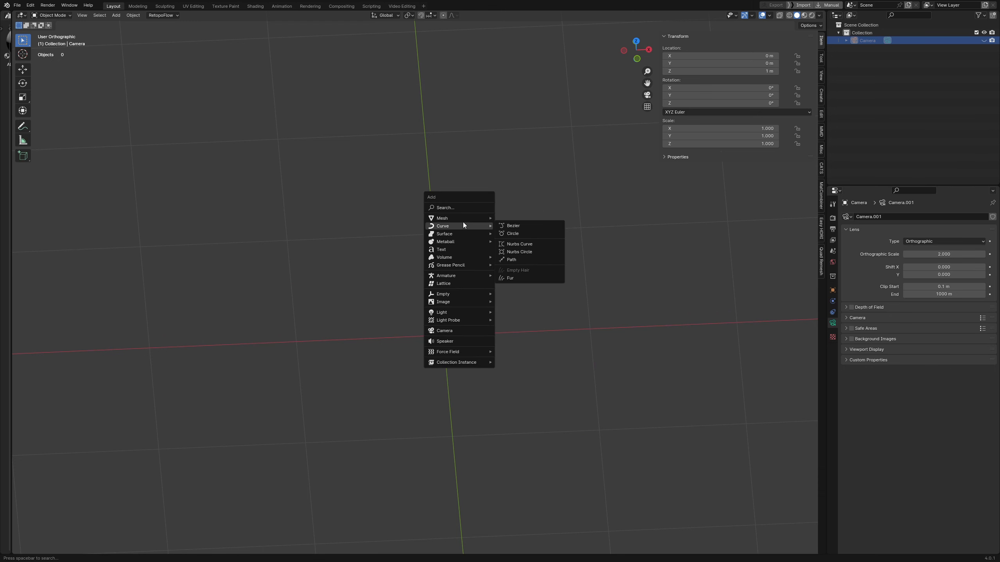
{"action": "left_click", "coordinate": [512, 218]}
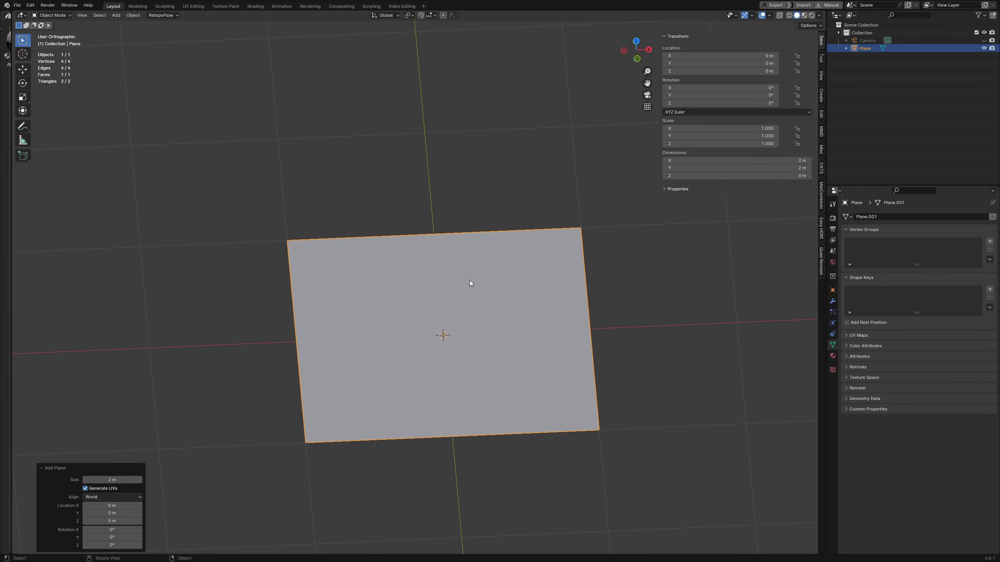
Step: Subdivide the whole plane with 20 cuts in Edit Mode and return to Object Mode
{"action": "scroll", "coordinate": [466, 275], "scroll_direction": "down", "scroll_amount": 4}
{"action": "key", "text": "Tab"}
{"action": "right_click", "coordinate": [464, 285]}
{"action": "mouse_move", "coordinate": [464, 285]}
{"action": "left_click", "coordinate": [456, 313]}
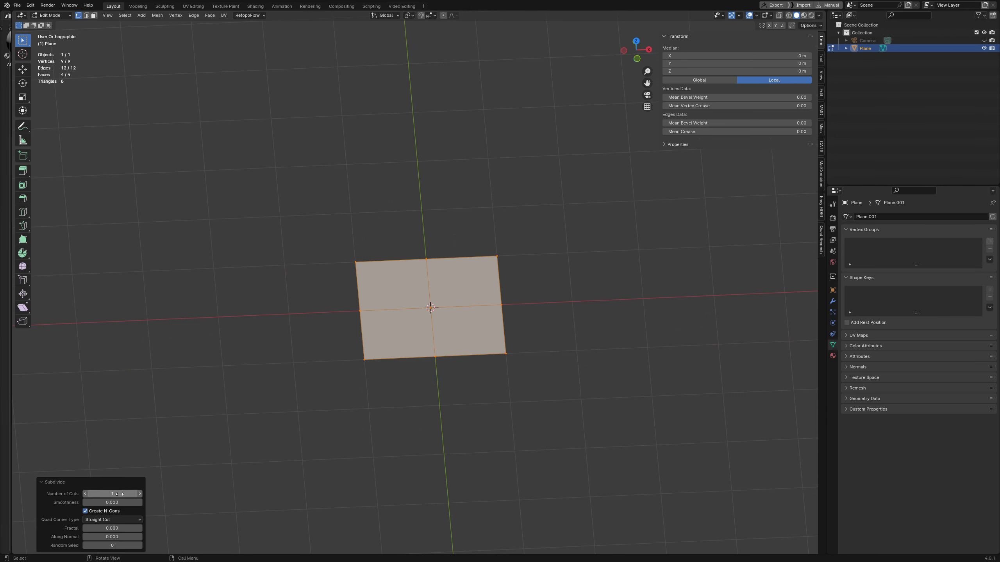
{"action": "left_click", "coordinate": [136, 494]}
{"action": "type", "text": "20"}
{"action": "key", "text": "Return"}
{"action": "key", "text": "KP_7"}
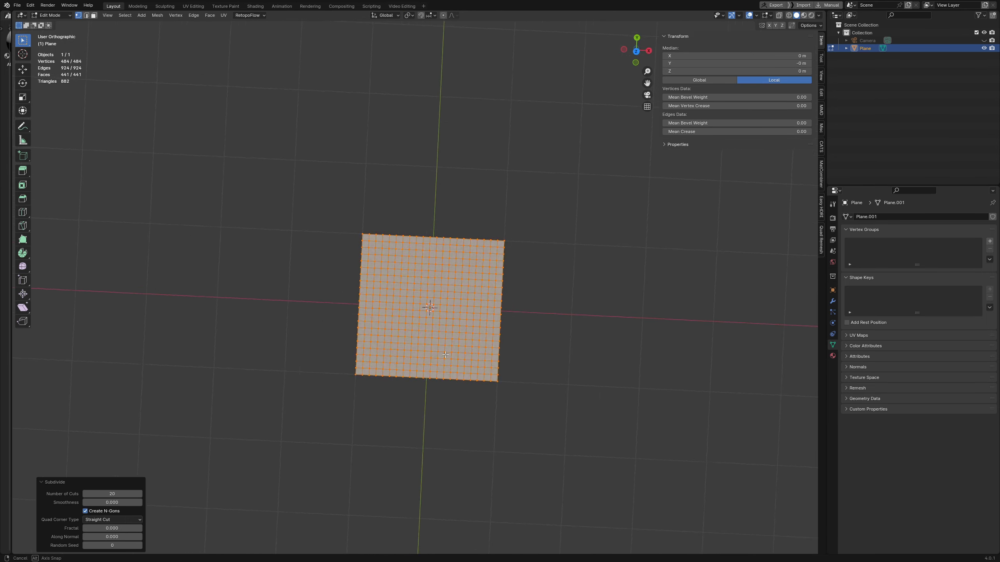
{"action": "scroll", "coordinate": [488, 341], "scroll_direction": "up", "scroll_amount": 2}
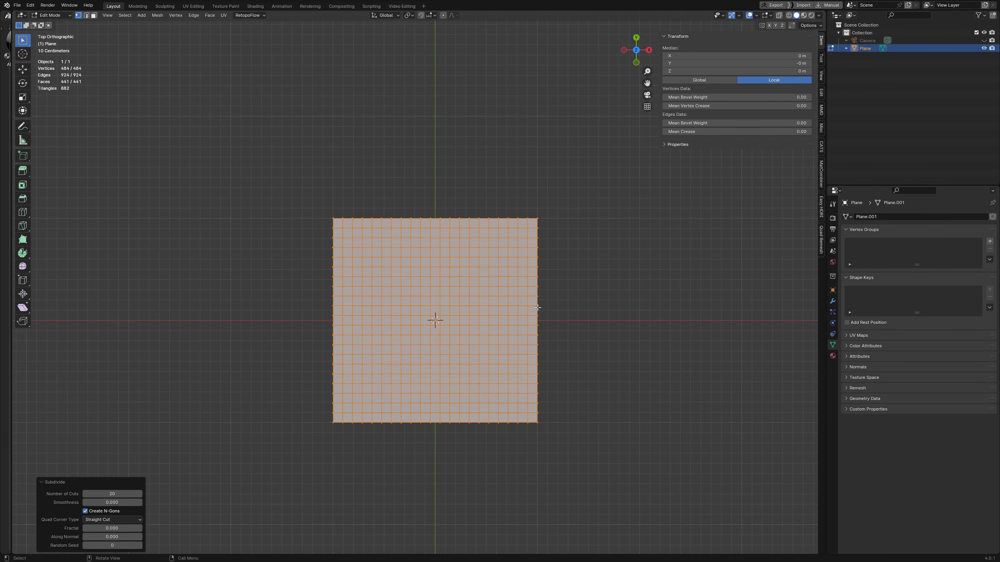
{"action": "key", "text": "Tab"}
Step: Add a Multiresolution modifier to the plane and set its Boundary Smooth option to Keep Corners
{"action": "left_click", "coordinate": [833, 301]}
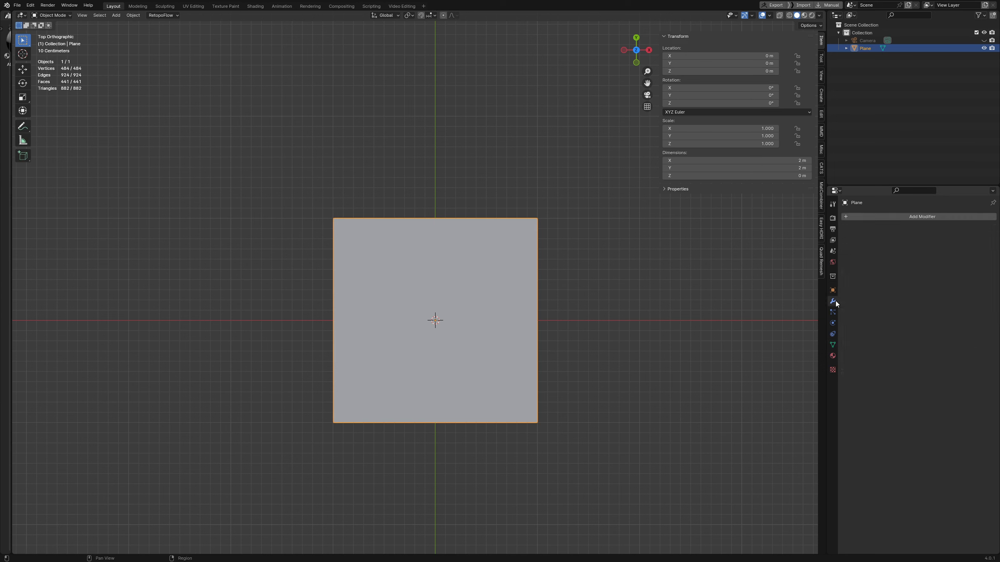
{"action": "left_click", "coordinate": [878, 219]}
{"action": "mouse_move", "coordinate": [869, 249]}
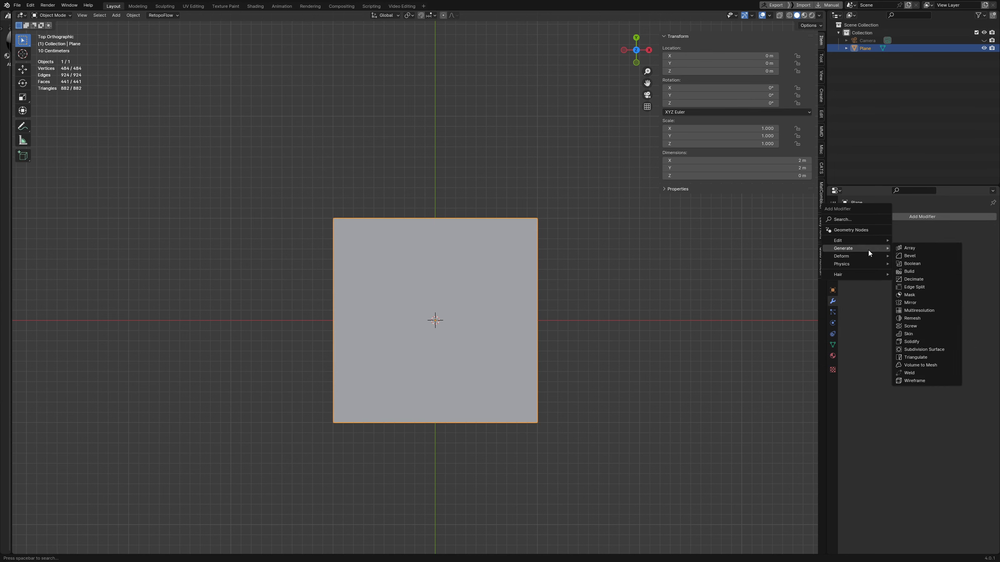
{"action": "left_click", "coordinate": [937, 311]}
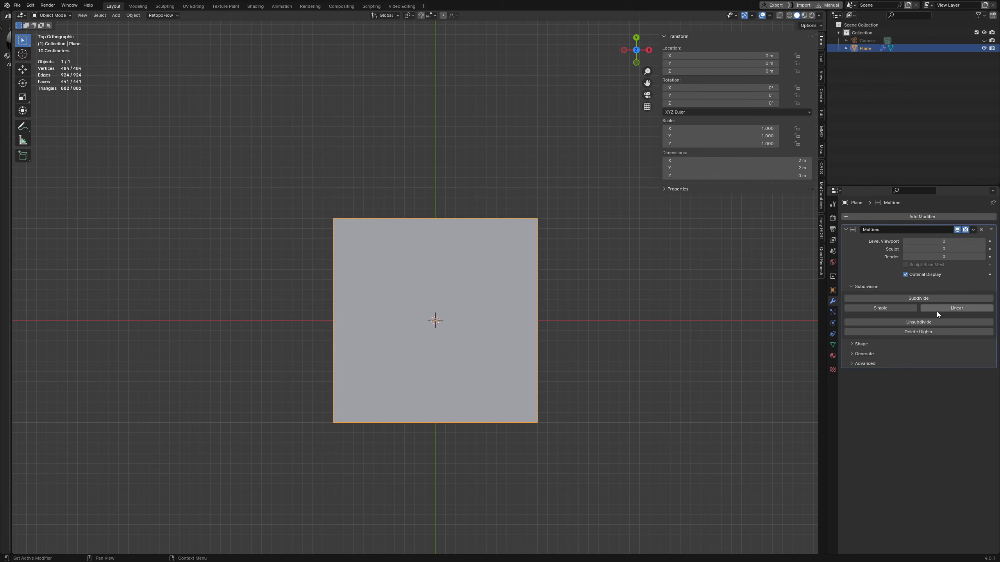
{"action": "left_click", "coordinate": [876, 365]}
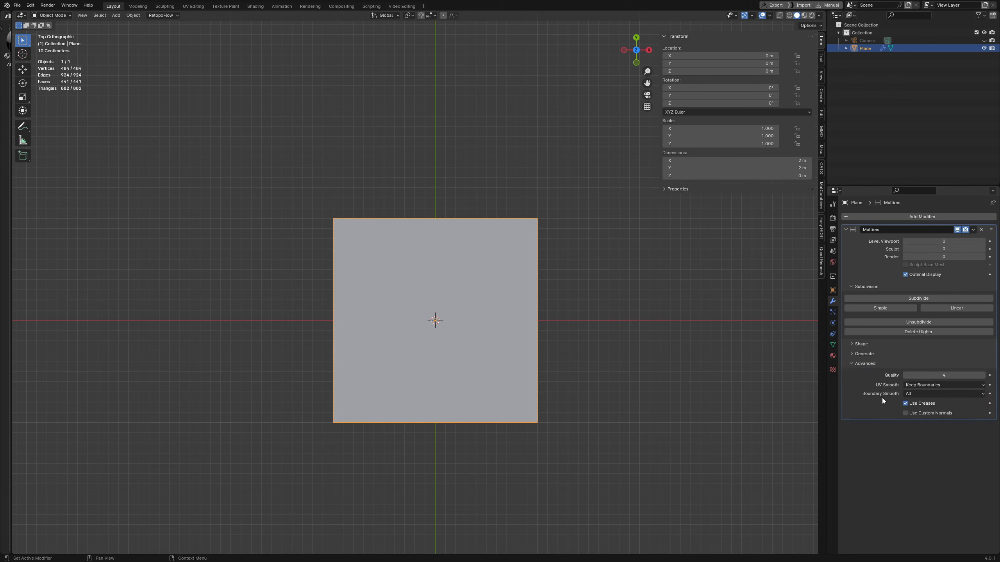
{"action": "left_click", "coordinate": [920, 393]}
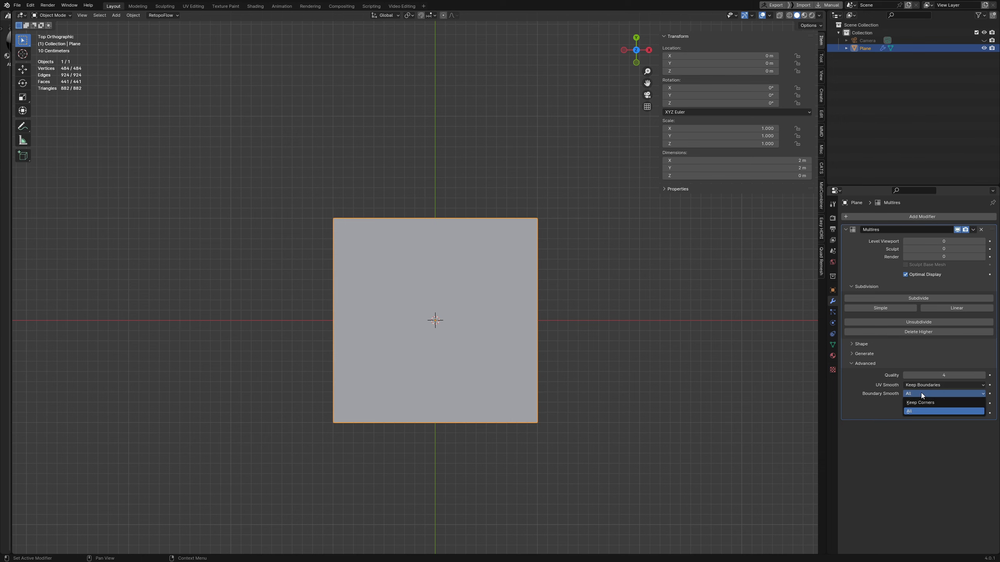
{"action": "left_click", "coordinate": [921, 402]}
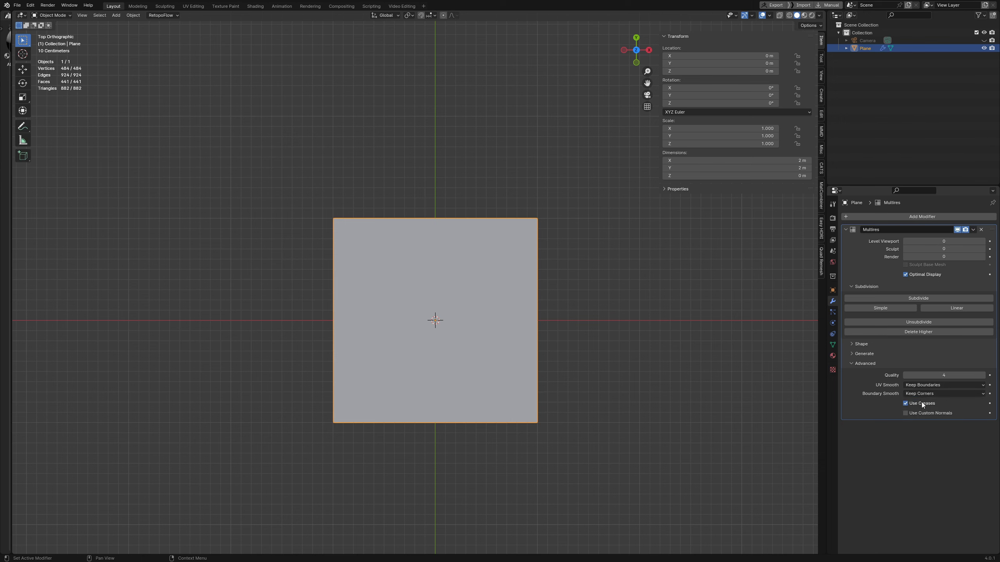
Step: Subdivide the plane three times in the Multiresolution modifier
{"action": "left_click", "coordinate": [915, 298]}
{"action": "left_click", "coordinate": [915, 298]}
{"action": "left_click", "coordinate": [915, 298]}
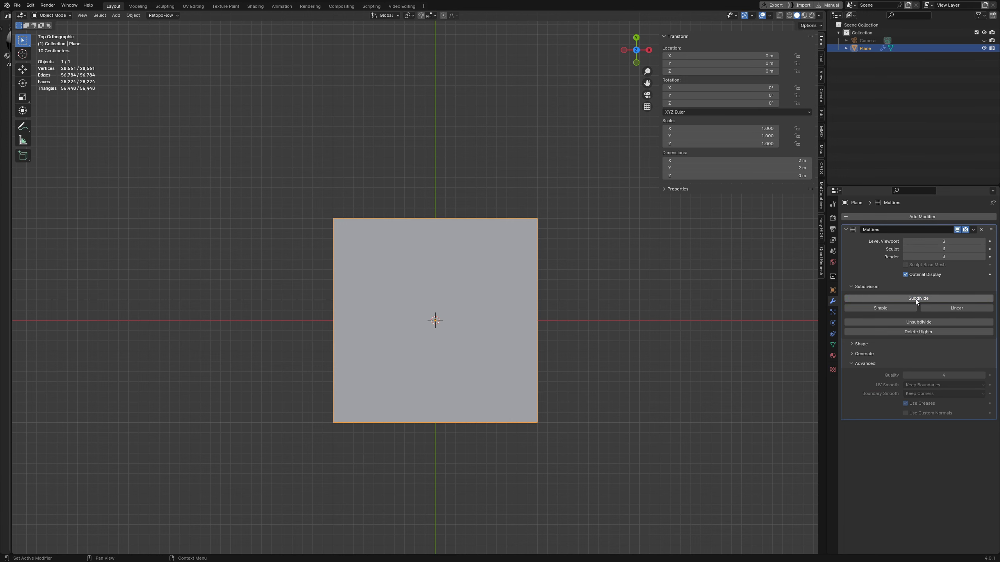
Step: Switch the plane to Sculpt Mode and widen the brush toolbar to two columns
{"action": "scroll", "coordinate": [452, 350], "scroll_direction": "up", "scroll_amount": 3}
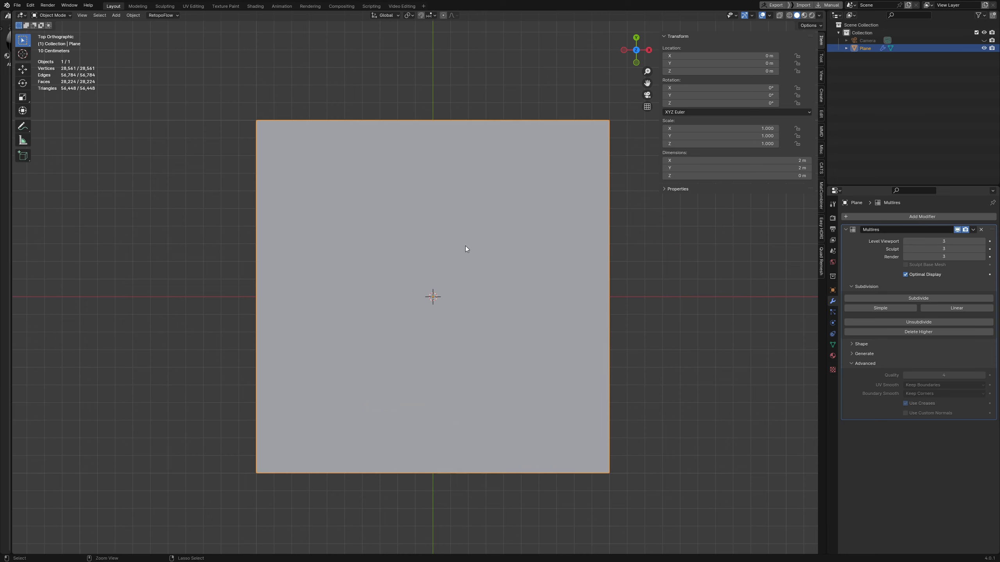
{"action": "key", "text": "ctrl+Tab"}
{"action": "left_click", "coordinate": [462, 290]}
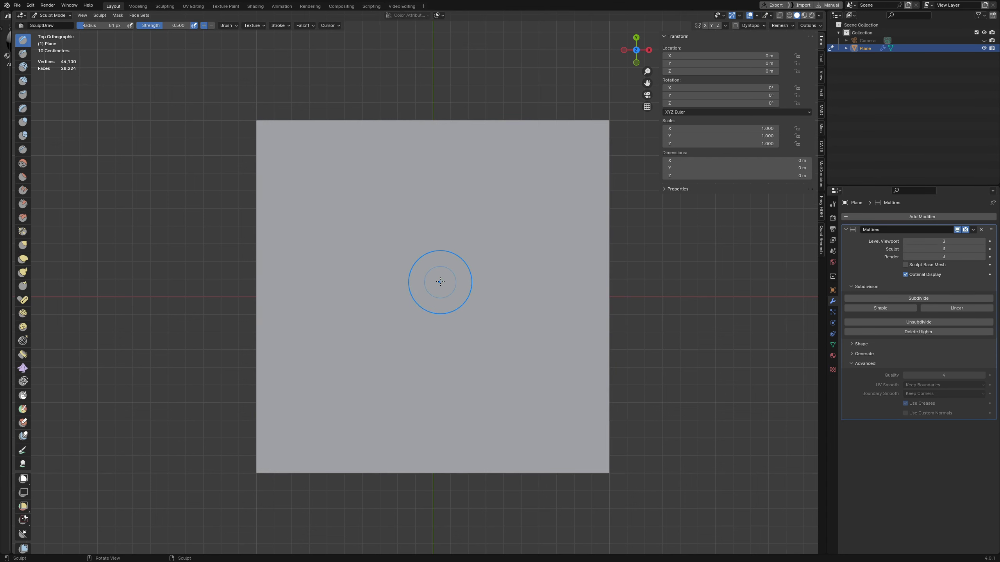
{"action": "left_click_drag", "start_coordinate": [31, 252], "coordinate": [41, 249]}
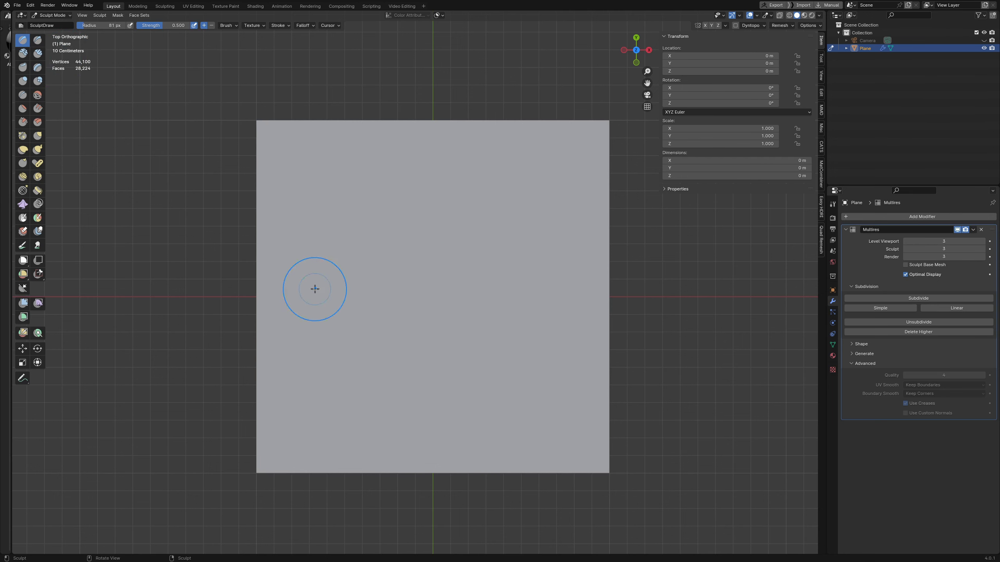
Step: Sculpt a tapering, hair-like clump down the middle of the plane using the Draw brush at a 51 px radius
{"action": "mouse_move", "coordinate": [444, 297]}
{"action": "middle_mouse_down", "text": "shift"}
{"action": "mouse_move", "coordinate": [442, 269]}
{"action": "mouse_move", "coordinate": [444, 286]}
{"action": "middle_mouse_up", "text": "shift"}
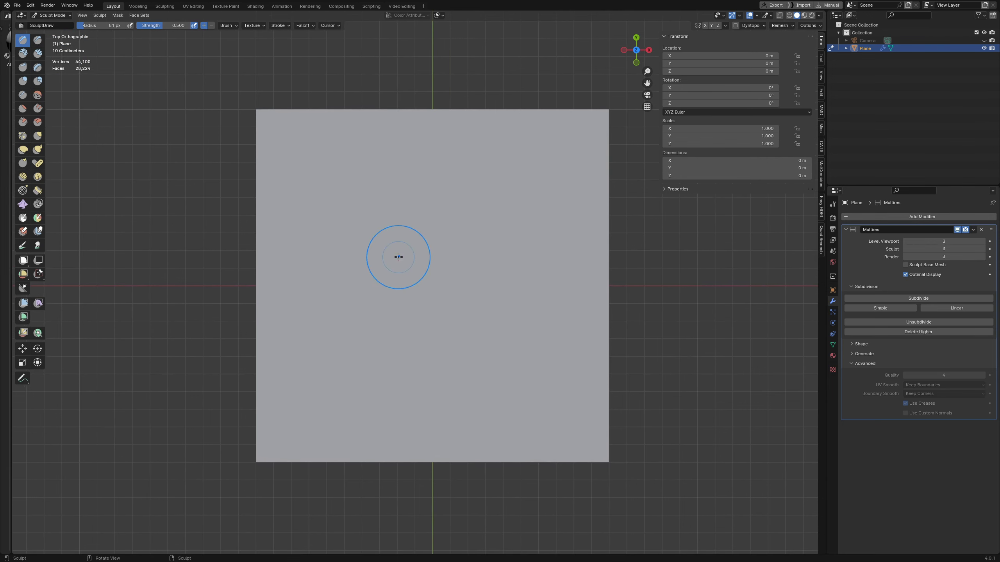
{"action": "key", "text": "f"}
{"action": "left_click", "coordinate": [413, 274]}
{"action": "mouse_move", "coordinate": [387, 215]}
{"action": "left_mouse_down"}
{"action": "mouse_move", "coordinate": [417, 358]}
{"action": "mouse_move", "coordinate": [429, 367]}
{"action": "left_mouse_up"}
{"action": "left_click_drag", "start_coordinate": [464, 206], "coordinate": [453, 359]}
{"action": "left_click_drag", "start_coordinate": [423, 203], "coordinate": [438, 342]}
{"action": "mouse_move", "coordinate": [417, 227]}
{"action": "left_mouse_down"}
{"action": "mouse_move", "coordinate": [433, 338]}
{"action": "mouse_move", "coordinate": [412, 300]}
{"action": "left_mouse_up"}
{"action": "left_click_drag", "start_coordinate": [407, 198], "coordinate": [433, 342]}
{"action": "left_click_drag", "start_coordinate": [407, 221], "coordinate": [431, 305]}
{"action": "mouse_move", "coordinate": [430, 211]}
{"action": "left_mouse_down"}
{"action": "mouse_move", "coordinate": [440, 336]}
{"action": "mouse_move", "coordinate": [430, 312]}
{"action": "left_mouse_up"}
{"action": "left_click_drag", "start_coordinate": [440, 233], "coordinate": [435, 321]}
{"action": "left_click_drag", "start_coordinate": [387, 236], "coordinate": [420, 319]}
{"action": "left_click_drag", "start_coordinate": [394, 261], "coordinate": [406, 308]}
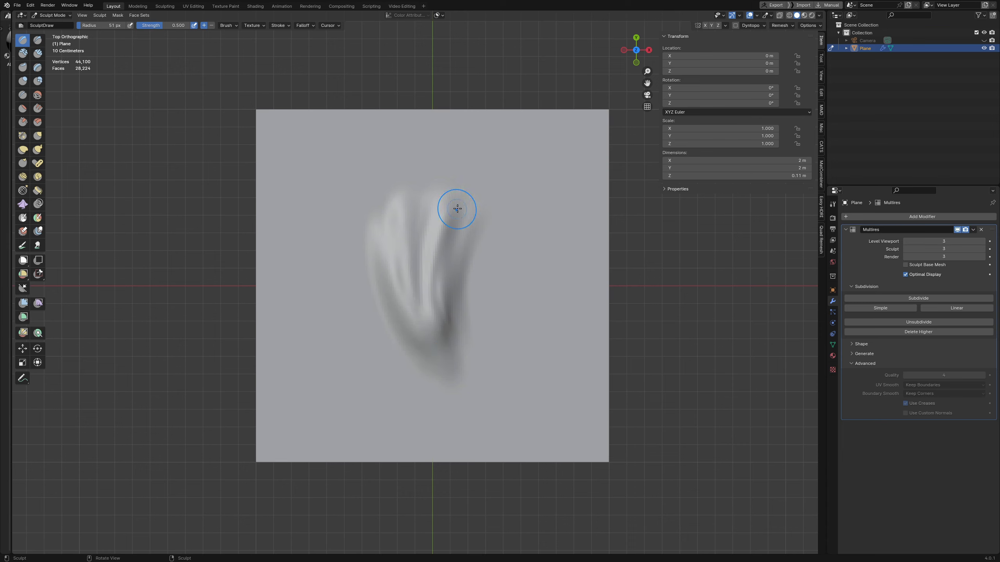
Step: Build up the central clump's right side and sculpt a further raised clump on each side of it
{"action": "left_click_drag", "start_coordinate": [456, 225], "coordinate": [449, 323]}
{"action": "mouse_move", "coordinate": [476, 241]}
{"action": "left_mouse_down"}
{"action": "mouse_move", "coordinate": [508, 330]}
{"action": "mouse_move", "coordinate": [478, 239]}
{"action": "mouse_move", "coordinate": [535, 334]}
{"action": "left_mouse_up"}
{"action": "mouse_move", "coordinate": [511, 202]}
{"action": "left_mouse_down"}
{"action": "mouse_move", "coordinate": [527, 297]}
{"action": "mouse_move", "coordinate": [533, 203]}
{"action": "mouse_move", "coordinate": [500, 196]}
{"action": "mouse_move", "coordinate": [496, 250]}
{"action": "mouse_move", "coordinate": [494, 214]}
{"action": "mouse_move", "coordinate": [525, 313]}
{"action": "mouse_move", "coordinate": [478, 199]}
{"action": "mouse_move", "coordinate": [493, 186]}
{"action": "left_mouse_up"}
{"action": "mouse_move", "coordinate": [376, 199]}
{"action": "left_mouse_down"}
{"action": "mouse_move", "coordinate": [351, 281]}
{"action": "mouse_move", "coordinate": [350, 335]}
{"action": "mouse_move", "coordinate": [392, 318]}
{"action": "left_mouse_up"}
{"action": "middle_click_drag", "start_coordinate": [392, 318], "coordinate": [400, 236]}
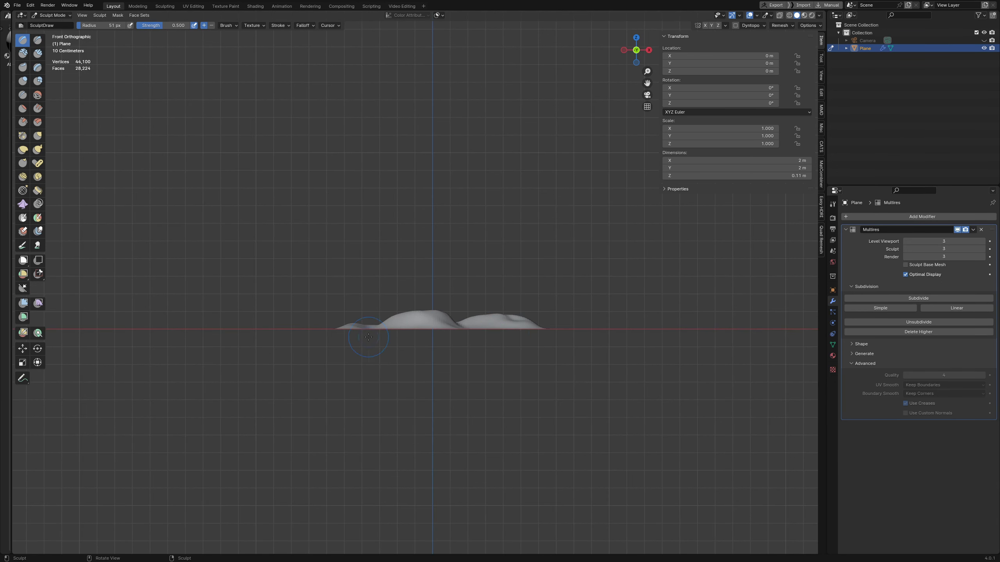
{"action": "mouse_move", "coordinate": [405, 337]}
{"action": "middle_mouse_down"}
{"action": "mouse_move", "coordinate": [414, 306]}
{"action": "mouse_move", "coordinate": [410, 350]}
{"action": "mouse_move", "coordinate": [397, 262]}
{"action": "mouse_move", "coordinate": [395, 273]}
{"action": "middle_mouse_up"}
{"action": "mouse_move", "coordinate": [342, 237]}
{"action": "left_mouse_down"}
{"action": "mouse_move", "coordinate": [361, 320]}
{"action": "mouse_move", "coordinate": [354, 285]}
{"action": "mouse_move", "coordinate": [367, 280]}
{"action": "mouse_move", "coordinate": [368, 206]}
{"action": "mouse_move", "coordinate": [364, 266]}
{"action": "mouse_move", "coordinate": [379, 274]}
{"action": "mouse_move", "coordinate": [357, 220]}
{"action": "mouse_move", "coordinate": [370, 292]}
{"action": "mouse_move", "coordinate": [380, 276]}
{"action": "left_mouse_up"}
Step: Add overlapping strand strokes along all three clumps using the Clay Strips brush at a 95 px radius
{"action": "key", "text": "c"}
{"action": "key", "text": "f"}
{"action": "left_click", "coordinate": [384, 257]}
{"action": "mouse_move", "coordinate": [428, 221]}
{"action": "left_mouse_down"}
{"action": "mouse_move", "coordinate": [457, 199]}
{"action": "mouse_move", "coordinate": [461, 358]}
{"action": "mouse_move", "coordinate": [435, 234]}
{"action": "mouse_move", "coordinate": [424, 273]}
{"action": "mouse_move", "coordinate": [446, 317]}
{"action": "mouse_move", "coordinate": [493, 250]}
{"action": "left_mouse_up"}
{"action": "left_click_drag", "start_coordinate": [560, 338], "coordinate": [510, 210]}
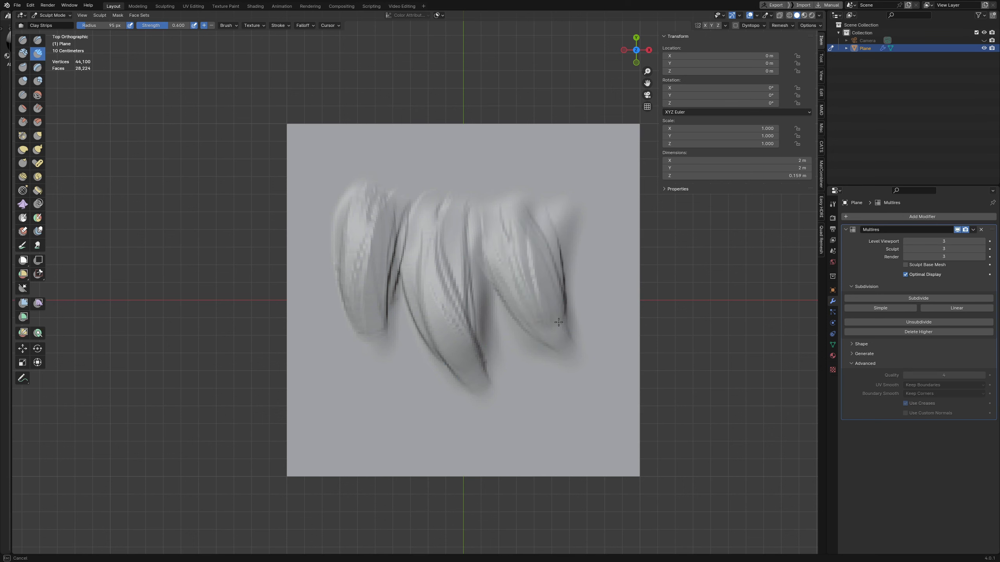
{"action": "left_click_drag", "start_coordinate": [551, 252], "coordinate": [564, 316]}
{"action": "left_click_drag", "start_coordinate": [477, 228], "coordinate": [537, 319]}
{"action": "left_click_drag", "start_coordinate": [465, 247], "coordinate": [472, 359]}
{"action": "mouse_move", "coordinate": [412, 233]}
{"action": "left_mouse_down"}
{"action": "mouse_move", "coordinate": [408, 264]}
{"action": "mouse_move", "coordinate": [461, 373]}
{"action": "left_mouse_up"}
Step: Smooth the rough strand ridges across the clumps, blending them into soft rounded forms
{"action": "left_click_drag", "start_coordinate": [429, 249], "coordinate": [455, 364], "text": "shift"}
{"action": "mouse_move", "coordinate": [420, 234]}
{"action": "left_mouse_down", "text": "shift"}
{"action": "mouse_move", "coordinate": [418, 243]}
{"action": "mouse_move", "coordinate": [453, 252]}
{"action": "mouse_move", "coordinate": [471, 362]}
{"action": "left_mouse_up", "text": "shift"}
{"action": "mouse_move", "coordinate": [504, 216]}
{"action": "left_mouse_down", "text": "shift"}
{"action": "mouse_move", "coordinate": [542, 334]}
{"action": "mouse_move", "coordinate": [549, 298]}
{"action": "mouse_move", "coordinate": [440, 201]}
{"action": "mouse_move", "coordinate": [377, 223]}
{"action": "mouse_move", "coordinate": [363, 292]}
{"action": "mouse_move", "coordinate": [375, 343]}
{"action": "mouse_move", "coordinate": [387, 230]}
{"action": "mouse_move", "coordinate": [371, 328]}
{"action": "mouse_move", "coordinate": [351, 272]}
{"action": "mouse_move", "coordinate": [357, 219]}
{"action": "mouse_move", "coordinate": [377, 335]}
{"action": "mouse_move", "coordinate": [366, 279]}
{"action": "mouse_move", "coordinate": [353, 263]}
{"action": "mouse_move", "coordinate": [368, 200]}
{"action": "mouse_move", "coordinate": [372, 319]}
{"action": "mouse_move", "coordinate": [432, 249]}
{"action": "left_mouse_up", "text": "shift"}
{"action": "scroll", "coordinate": [433, 220], "scroll_direction": "up", "scroll_amount": 2}
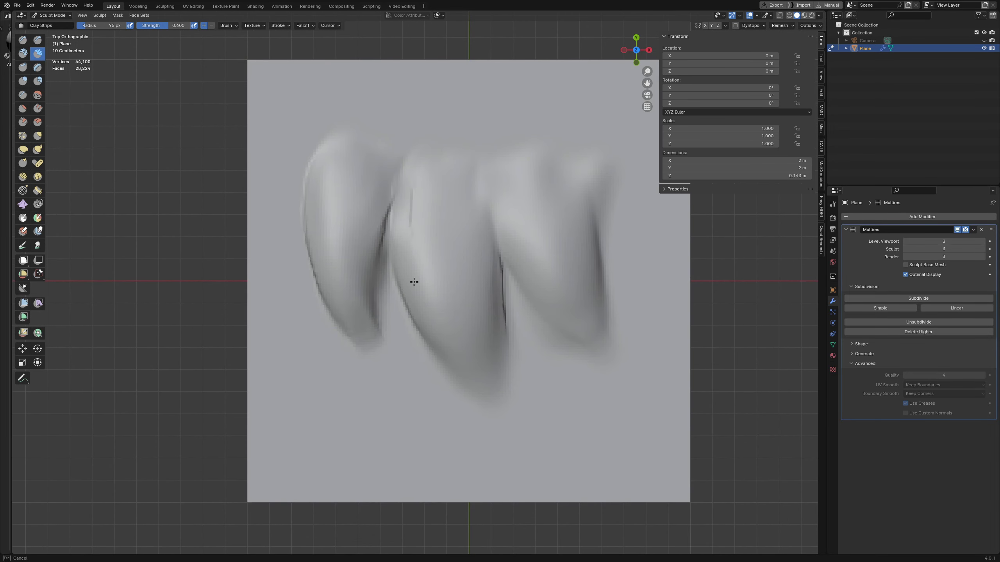
Step: Layer long downward Clay Strips strokes over the left clump to build up its strands
{"action": "mouse_move", "coordinate": [421, 293]}
{"action": "left_mouse_down"}
{"action": "mouse_move", "coordinate": [438, 317]}
{"action": "mouse_move", "coordinate": [419, 210]}
{"action": "mouse_move", "coordinate": [386, 163]}
{"action": "mouse_move", "coordinate": [346, 234]}
{"action": "mouse_move", "coordinate": [367, 261]}
{"action": "mouse_move", "coordinate": [380, 328]}
{"action": "left_mouse_up"}
{"action": "left_click_drag", "start_coordinate": [333, 150], "coordinate": [335, 281]}
{"action": "left_click_drag", "start_coordinate": [333, 179], "coordinate": [366, 343]}
{"action": "left_click_drag", "start_coordinate": [319, 225], "coordinate": [346, 301]}
{"action": "left_click_drag", "start_coordinate": [342, 213], "coordinate": [355, 303]}
{"action": "mouse_move", "coordinate": [369, 187]}
{"action": "left_mouse_down"}
{"action": "mouse_move", "coordinate": [362, 315]}
{"action": "mouse_move", "coordinate": [373, 330]}
{"action": "left_mouse_up"}
{"action": "left_click_drag", "start_coordinate": [367, 204], "coordinate": [354, 275]}
{"action": "left_click_drag", "start_coordinate": [351, 204], "coordinate": [352, 276]}
{"action": "left_click_drag", "start_coordinate": [367, 147], "coordinate": [360, 268]}
{"action": "left_click_drag", "start_coordinate": [358, 189], "coordinate": [353, 319]}
{"action": "mouse_move", "coordinate": [340, 177]}
{"action": "left_mouse_down"}
{"action": "mouse_move", "coordinate": [328, 237]}
{"action": "mouse_move", "coordinate": [340, 284]}
{"action": "left_mouse_up"}
Step: Build up strands on the middle and right clumps, and smooth the surface of all three clumps
{"action": "mouse_move", "coordinate": [406, 178]}
{"action": "left_mouse_down"}
{"action": "mouse_move", "coordinate": [458, 370]}
{"action": "mouse_move", "coordinate": [420, 212]}
{"action": "mouse_move", "coordinate": [465, 225]}
{"action": "mouse_move", "coordinate": [457, 268]}
{"action": "mouse_move", "coordinate": [500, 177]}
{"action": "mouse_move", "coordinate": [573, 304]}
{"action": "mouse_move", "coordinate": [504, 168]}
{"action": "mouse_move", "coordinate": [571, 286]}
{"action": "mouse_move", "coordinate": [574, 317]}
{"action": "mouse_move", "coordinate": [547, 166]}
{"action": "mouse_move", "coordinate": [513, 160]}
{"action": "mouse_move", "coordinate": [570, 262]}
{"action": "left_mouse_up"}
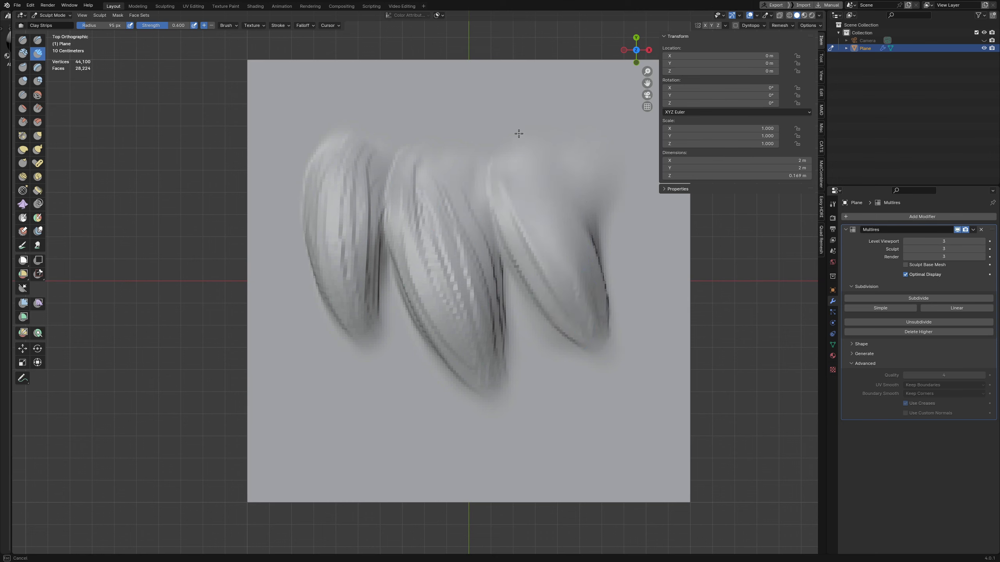
{"action": "mouse_move", "coordinate": [512, 173]}
{"action": "left_mouse_down", "text": "shift"}
{"action": "mouse_move", "coordinate": [446, 313]}
{"action": "mouse_move", "coordinate": [451, 196]}
{"action": "mouse_move", "coordinate": [505, 346]}
{"action": "mouse_move", "coordinate": [502, 211]}
{"action": "left_mouse_up", "text": "shift"}
{"action": "mouse_move", "coordinate": [356, 181]}
{"action": "left_mouse_down", "text": "shift"}
{"action": "mouse_move", "coordinate": [341, 268]}
{"action": "mouse_move", "coordinate": [367, 160]}
{"action": "mouse_move", "coordinate": [362, 173]}
{"action": "left_mouse_up", "text": "shift"}
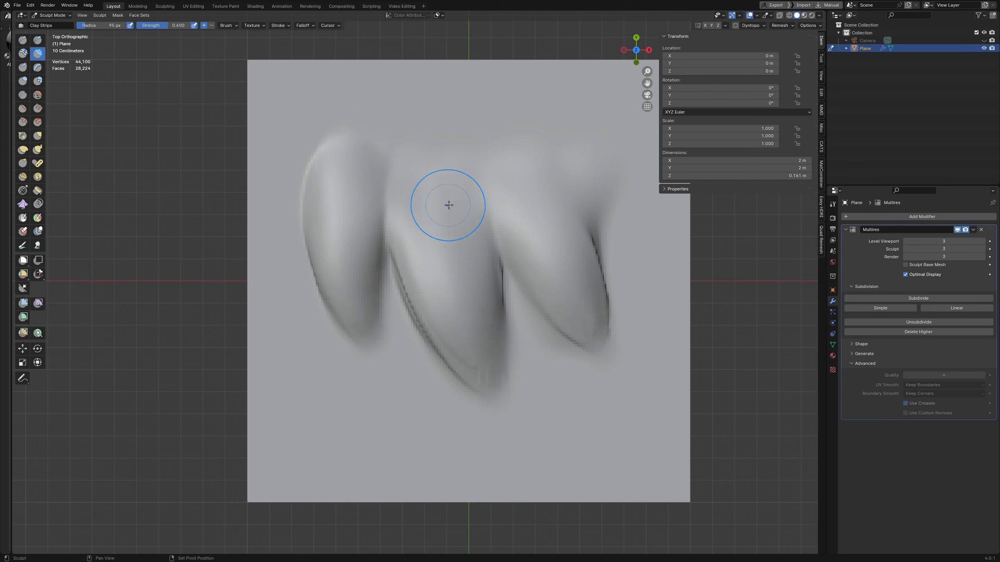
Step: Carve strand grooves down the three clumps using the Draw Sharp brush at a 61 px radius
{"action": "key", "text": "shift+c"}
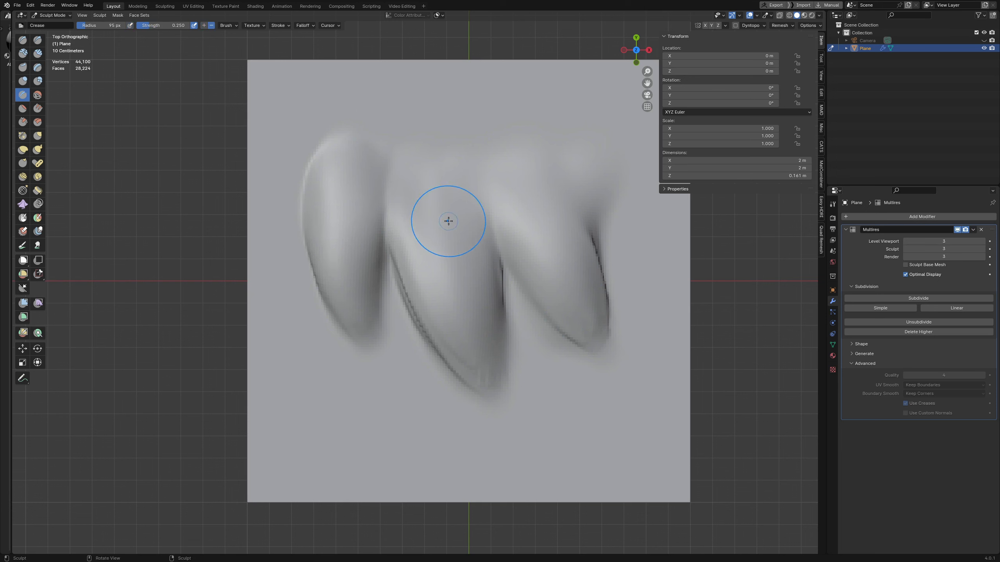
{"action": "key", "text": "f"}
{"action": "left_click", "coordinate": [434, 219]}
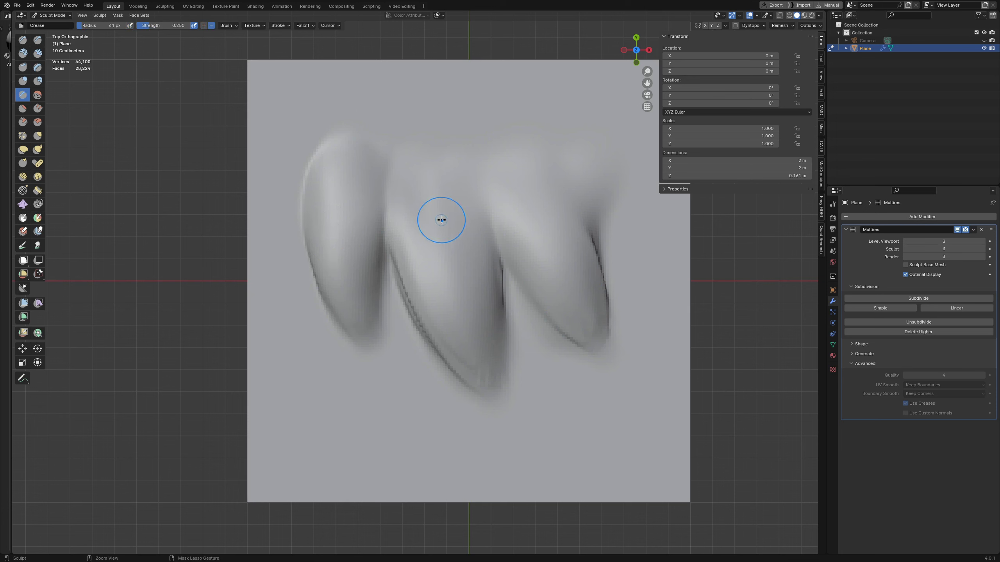
{"action": "left_click", "coordinate": [37, 40]}
{"action": "left_click_drag", "start_coordinate": [433, 196], "coordinate": [459, 313]}
{"action": "left_click_drag", "start_coordinate": [433, 220], "coordinate": [461, 308]}
{"action": "left_click_drag", "start_coordinate": [524, 224], "coordinate": [559, 298]}
{"action": "left_click_drag", "start_coordinate": [542, 202], "coordinate": [560, 215]}
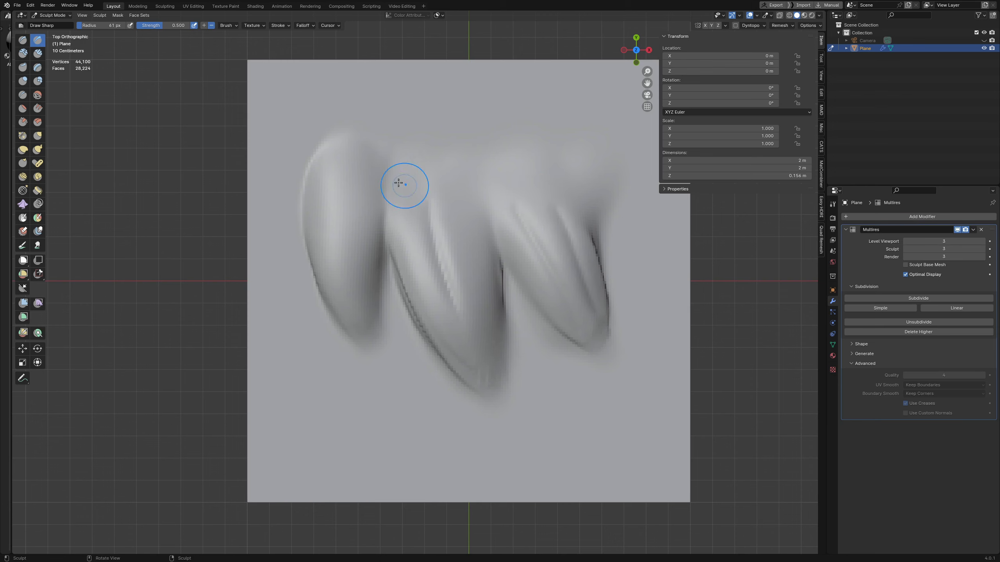
{"action": "left_click_drag", "start_coordinate": [352, 170], "coordinate": [345, 297]}
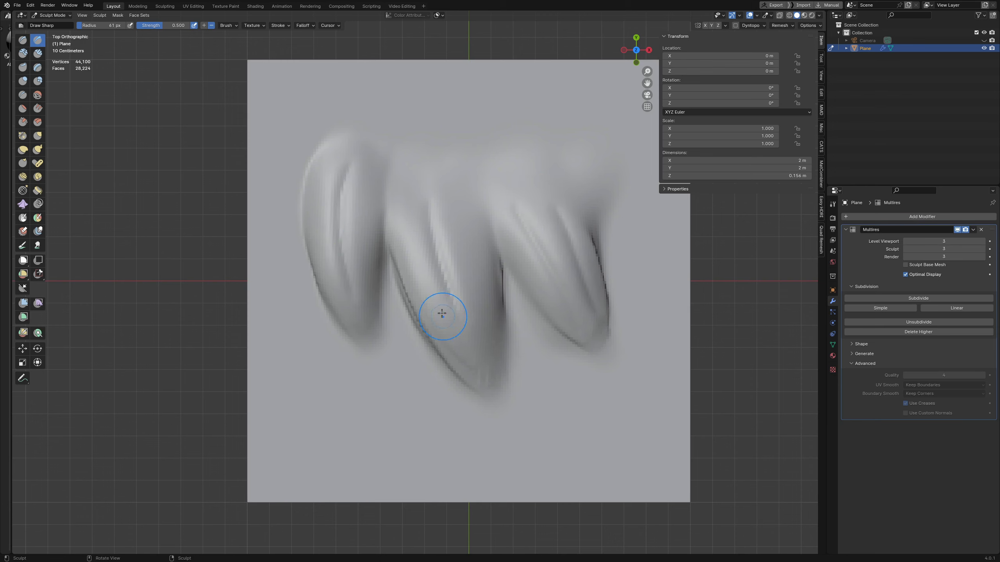
Step: Smooth the middle clump's left edge and the right clump's grooves, and recut a sharp groove down the right clump
{"action": "left_click_drag", "start_coordinate": [412, 264], "coordinate": [403, 256], "text": "shift"}
{"action": "left_click_drag", "start_coordinate": [405, 261], "coordinate": [472, 368], "text": "shift"}
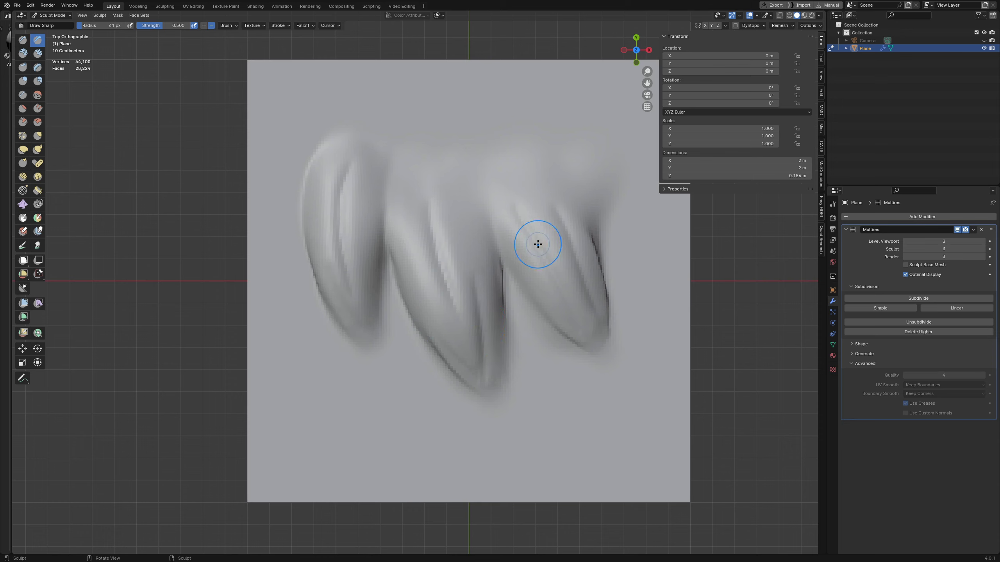
{"action": "left_click_drag", "start_coordinate": [515, 207], "coordinate": [567, 312], "text": "shift"}
{"action": "left_click_drag", "start_coordinate": [526, 193], "coordinate": [565, 288]}
{"action": "middle_click_drag", "start_coordinate": [479, 175], "coordinate": [480, 228], "text": "ctrl"}
{"action": "mouse_move", "coordinate": [500, 267]}
{"action": "middle_mouse_down", "text": "shift"}
{"action": "mouse_move", "coordinate": [489, 292]}
{"action": "mouse_move", "coordinate": [508, 261]}
{"action": "mouse_move", "coordinate": [429, 263]}
{"action": "mouse_move", "coordinate": [453, 232]}
{"action": "mouse_move", "coordinate": [531, 247]}
{"action": "middle_mouse_up", "text": "shift"}
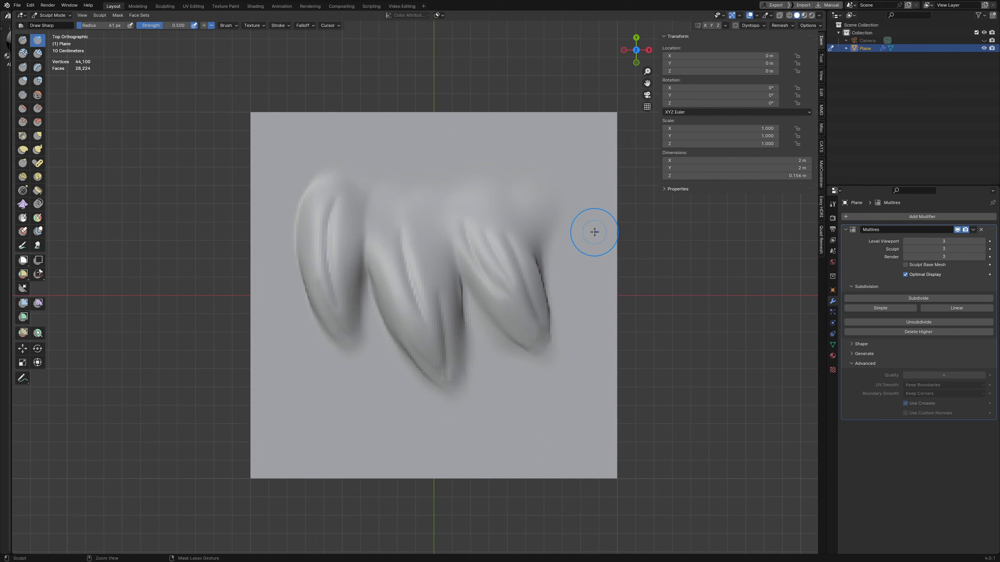
Step: Return the plane to Object Mode and assign it the Alpha Material from the Asset Browser
{"action": "key", "text": "ctrl+Tab"}
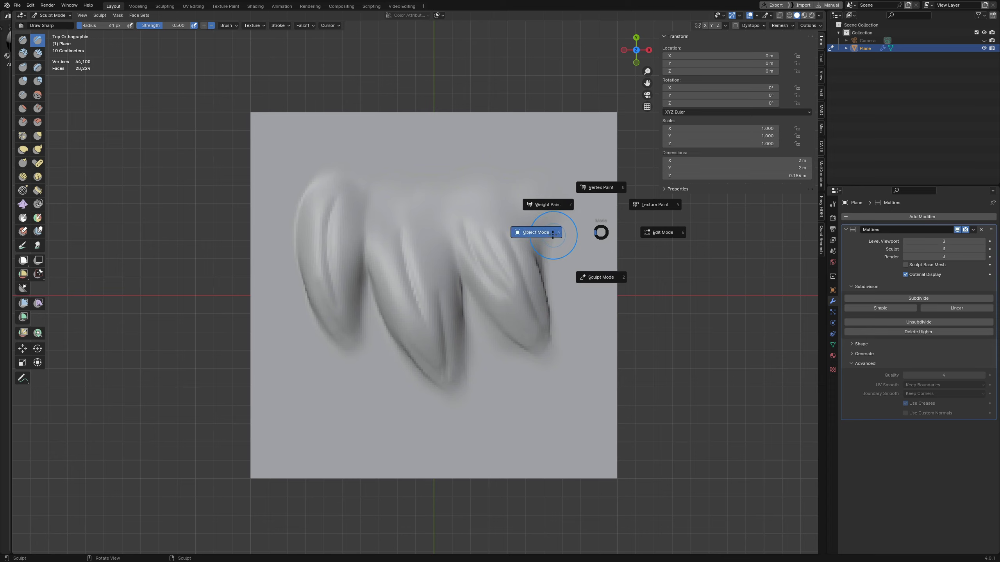
{"action": "left_click", "coordinate": [553, 233]}
{"action": "middle_click_drag", "start_coordinate": [481, 260], "coordinate": [486, 273], "text": "shift"}
{"action": "middle_click_drag", "start_coordinate": [486, 273], "coordinate": [491, 277], "text": "shift"}
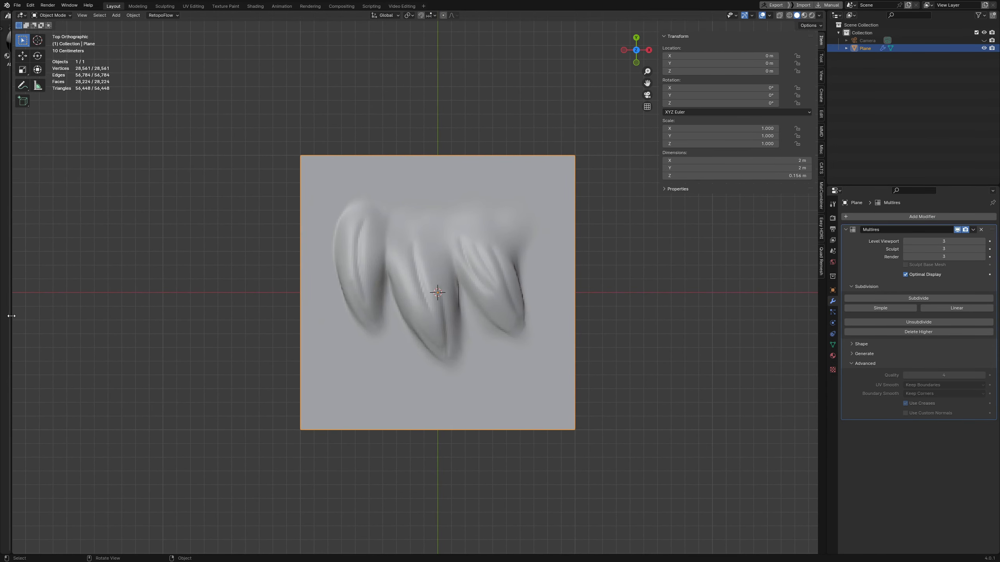
{"action": "left_click_drag", "start_coordinate": [13, 317], "coordinate": [217, 166]}
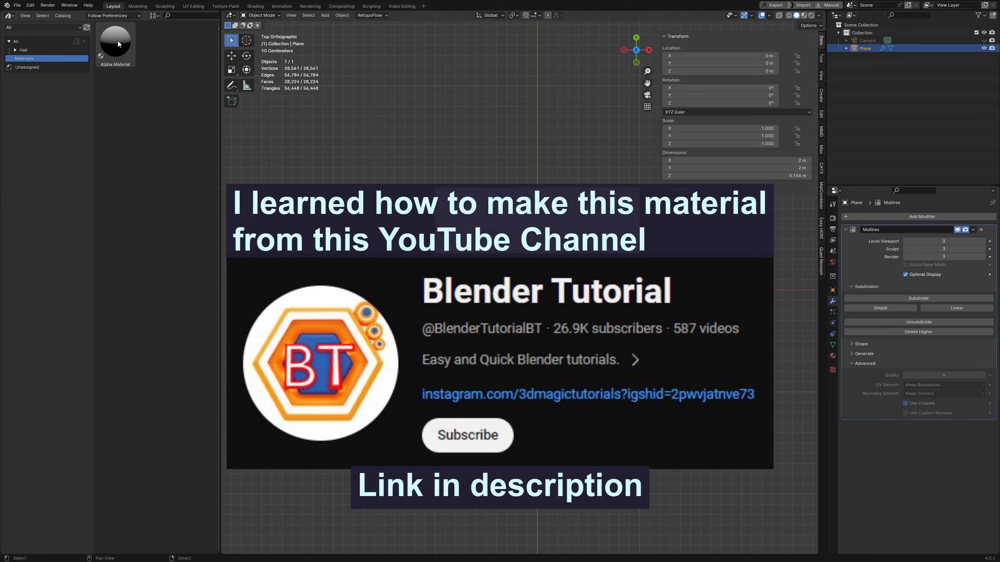
{"action": "left_click_drag", "start_coordinate": [118, 41], "coordinate": [539, 275]}
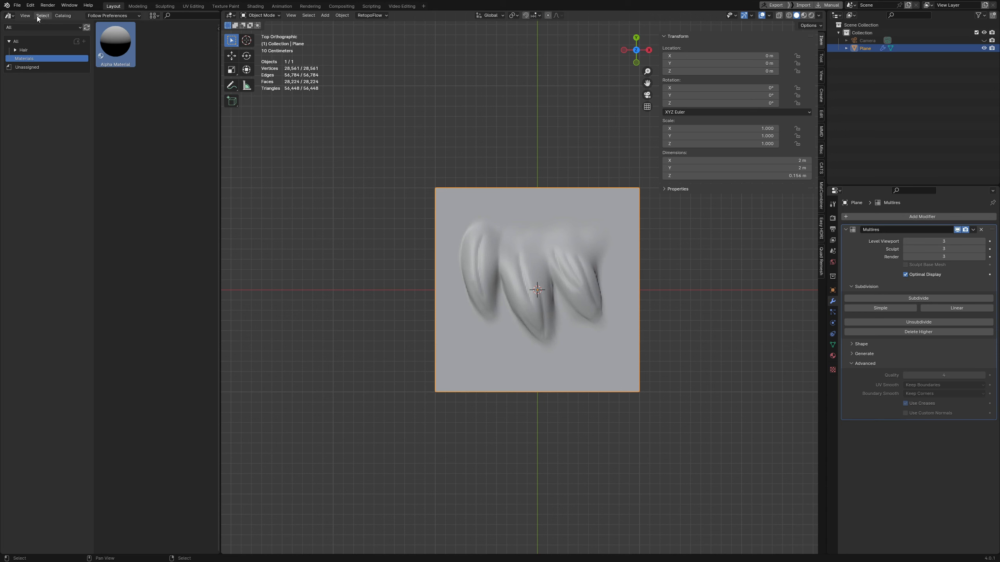
Step: Open the Alpha Material in the Shader Editor and examine its Texture Coordinate, Mapping, Gradient Texture and Material Output nodes
{"action": "left_click", "coordinate": [10, 15]}
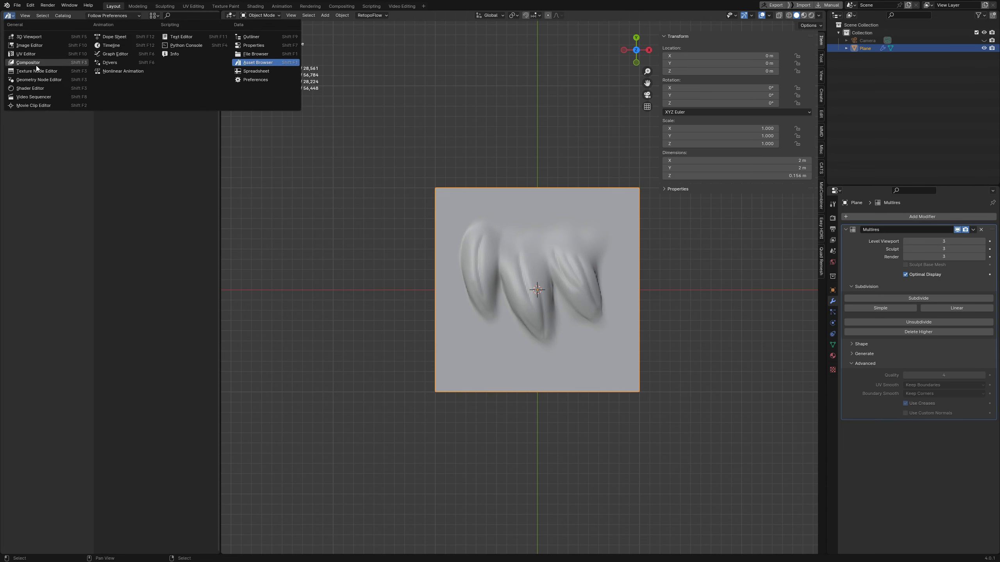
{"action": "left_click", "coordinate": [36, 88]}
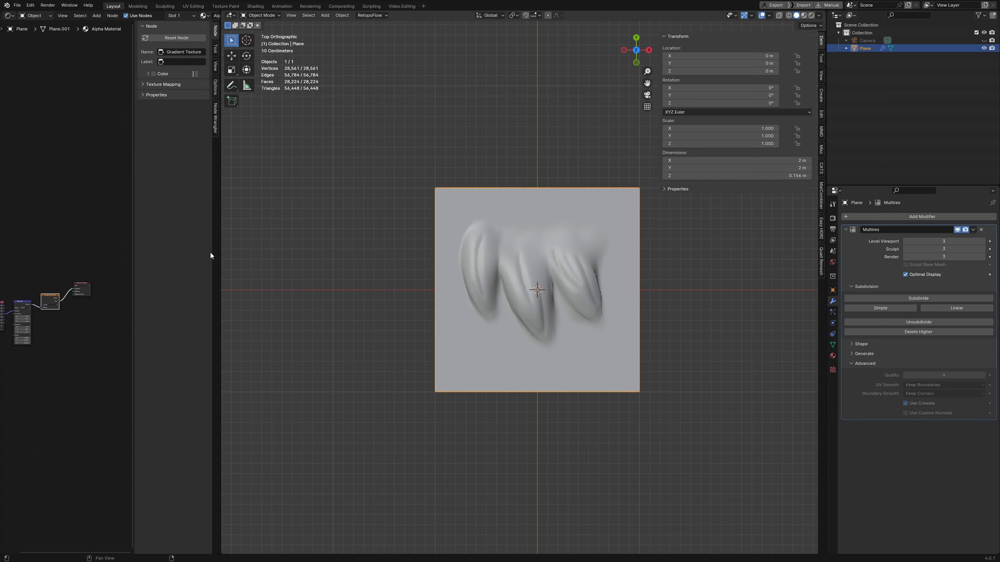
{"action": "left_click_drag", "start_coordinate": [220, 249], "coordinate": [416, 250]}
{"action": "scroll", "coordinate": [179, 328], "scroll_direction": "up", "scroll_amount": 5}
{"action": "middle_click_drag", "start_coordinate": [161, 319], "coordinate": [212, 243]}
{"action": "mouse_move", "coordinate": [217, 283]}
{"action": "middle_mouse_down", "text": "ctrl"}
{"action": "mouse_move", "coordinate": [218, 269]}
{"action": "mouse_move", "coordinate": [236, 288]}
{"action": "mouse_move", "coordinate": [212, 298]}
{"action": "middle_mouse_up", "text": "ctrl"}
{"action": "middle_click_drag", "start_coordinate": [152, 279], "coordinate": [129, 274]}
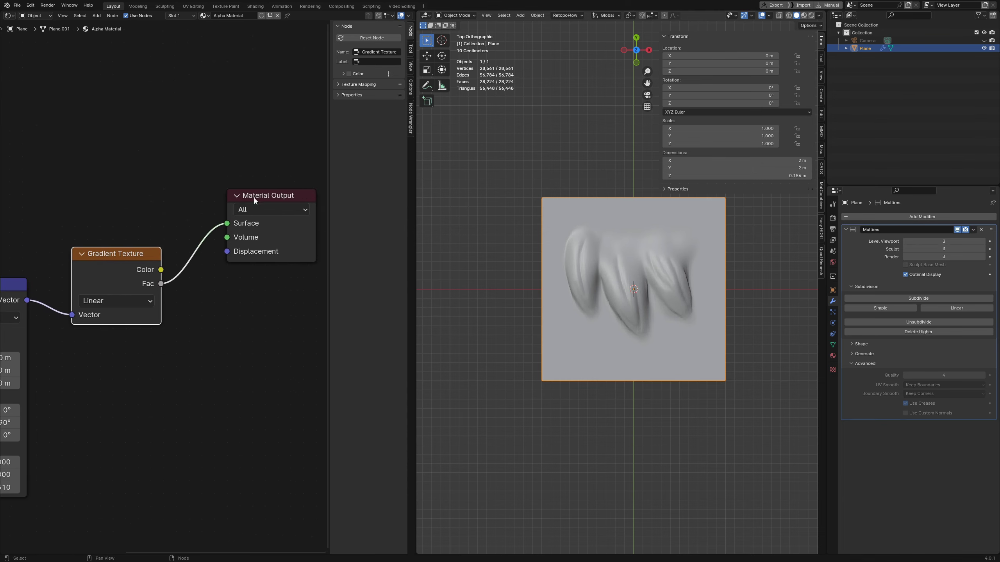
{"action": "middle_click_drag", "start_coordinate": [7, 334], "coordinate": [179, 259]}
{"action": "middle_click_drag", "start_coordinate": [68, 229], "coordinate": [55, 201]}
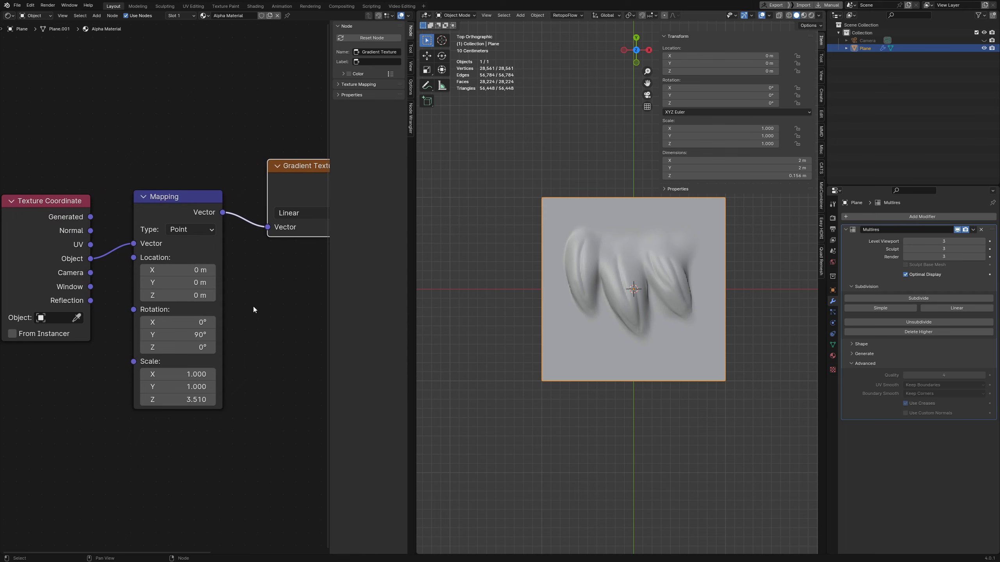
{"action": "middle_click_drag", "start_coordinate": [253, 311], "coordinate": [211, 291]}
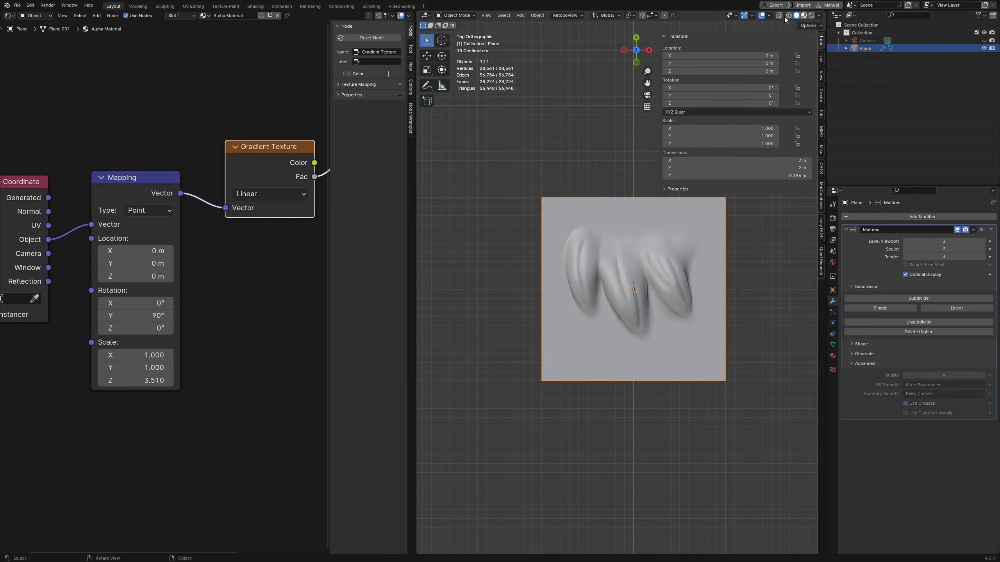
Step: Preview the material on the plane in Material Preview shading and try adjusting the Mapping node's Z scale
{"action": "left_click", "coordinate": [803, 15]}
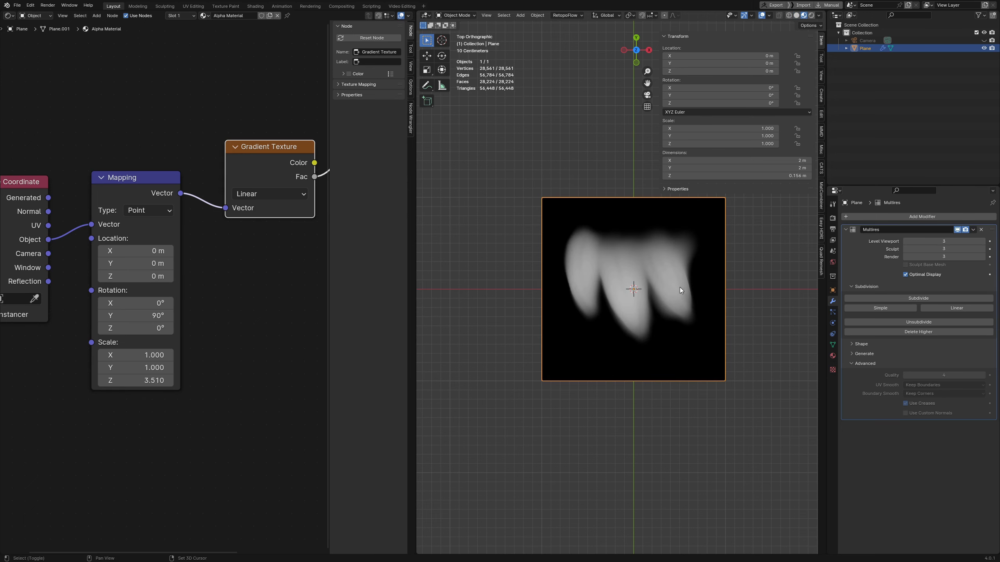
{"action": "middle_click_drag", "start_coordinate": [677, 286], "coordinate": [583, 274], "text": "shift"}
{"action": "middle_click_drag", "start_coordinate": [583, 273], "coordinate": [647, 294], "text": "shift"}
{"action": "middle_click_drag", "start_coordinate": [648, 294], "coordinate": [656, 303], "text": "shift"}
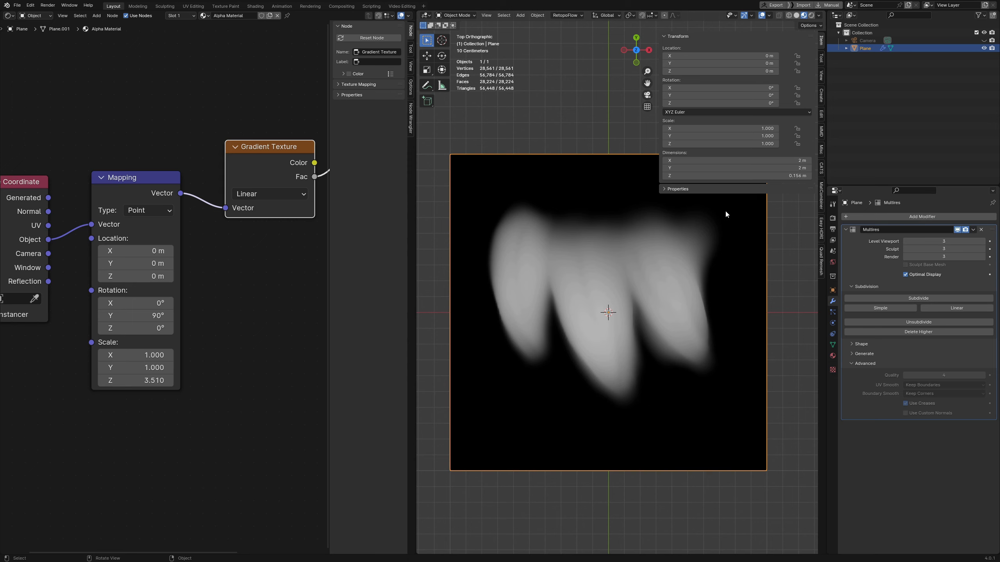
{"action": "left_click", "coordinate": [143, 380]}
{"action": "mouse_move", "coordinate": [156, 379]}
{"action": "left_mouse_down"}
{"action": "mouse_move", "coordinate": [143, 379]}
{"action": "mouse_move", "coordinate": [156, 379]}
{"action": "left_mouse_up"}
Step: Close the Shader Editor area and return the viewport to Solid shading
{"action": "left_click_drag", "start_coordinate": [418, 14], "coordinate": [299, 39]}
{"action": "mouse_move", "coordinate": [377, 214]}
{"action": "middle_mouse_down", "text": "ctrl"}
{"action": "mouse_move", "coordinate": [415, 288]}
{"action": "mouse_move", "coordinate": [466, 312]}
{"action": "middle_mouse_up", "text": "ctrl"}
{"action": "left_click", "coordinate": [796, 16]}
{"action": "mouse_move", "coordinate": [467, 312]}
{"action": "middle_mouse_down", "text": "shift"}
{"action": "mouse_move", "coordinate": [417, 308]}
{"action": "mouse_move", "coordinate": [449, 299]}
{"action": "middle_mouse_up", "text": "shift"}
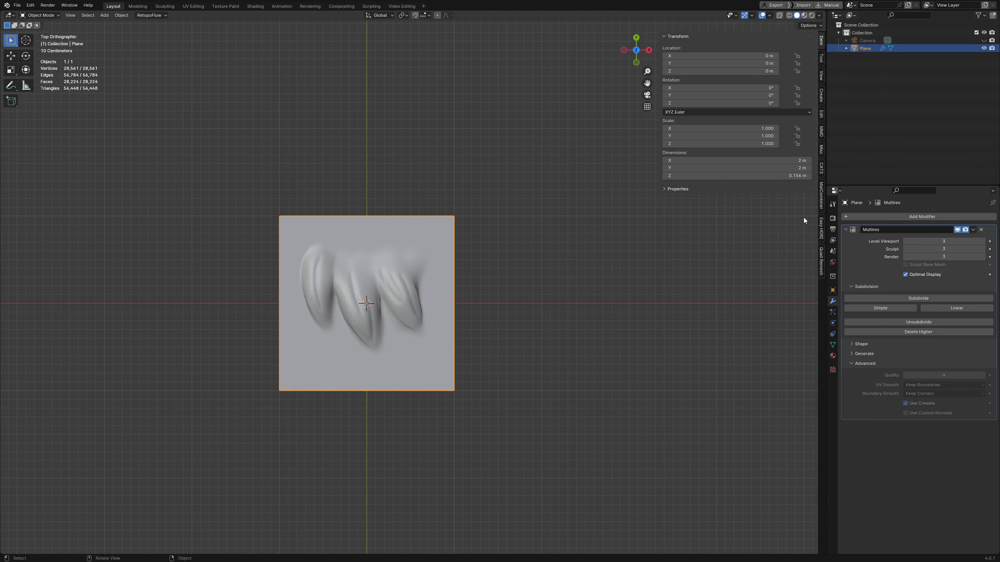
Step: Set the EEVEE render samples to 500
{"action": "left_click", "coordinate": [833, 217]}
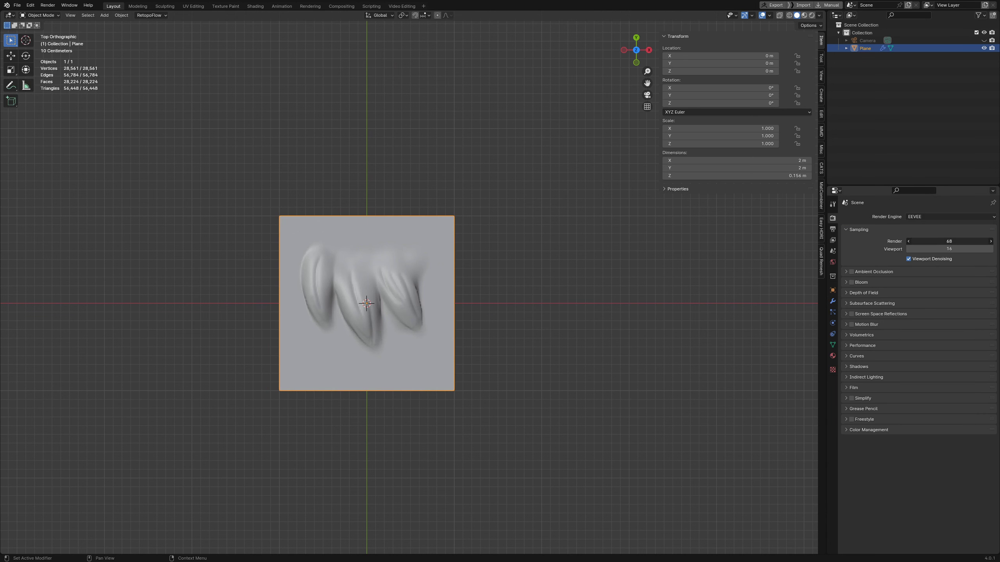
{"action": "left_click_drag", "start_coordinate": [934, 241], "coordinate": [938, 241]}
{"action": "left_click", "coordinate": [941, 241]}
{"action": "key", "text": "Return"}
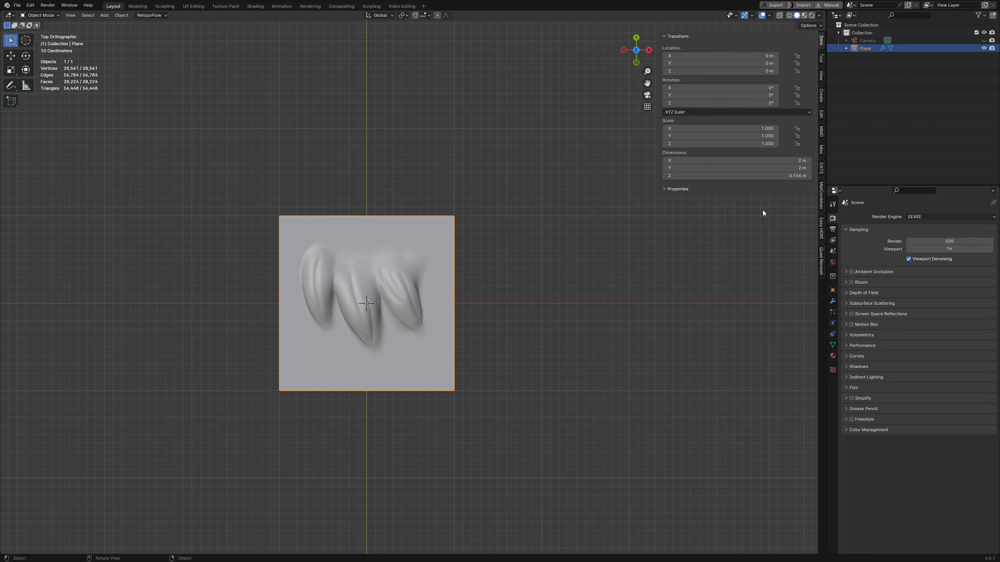
Step: Unhide the camera and display the plane's Render Result in the Image Editor
{"action": "left_click", "coordinate": [984, 41]}
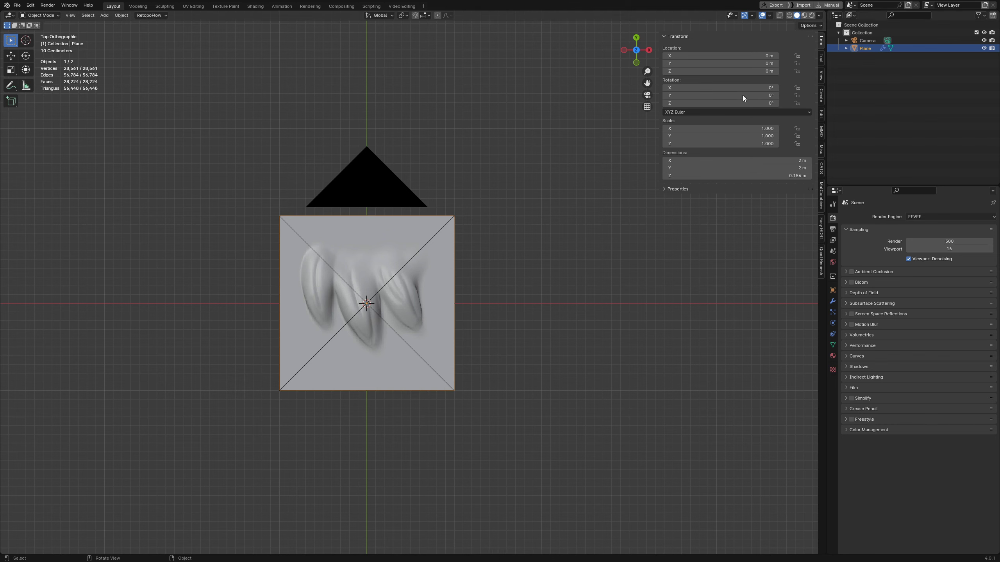
{"action": "left_click", "coordinate": [9, 15]}
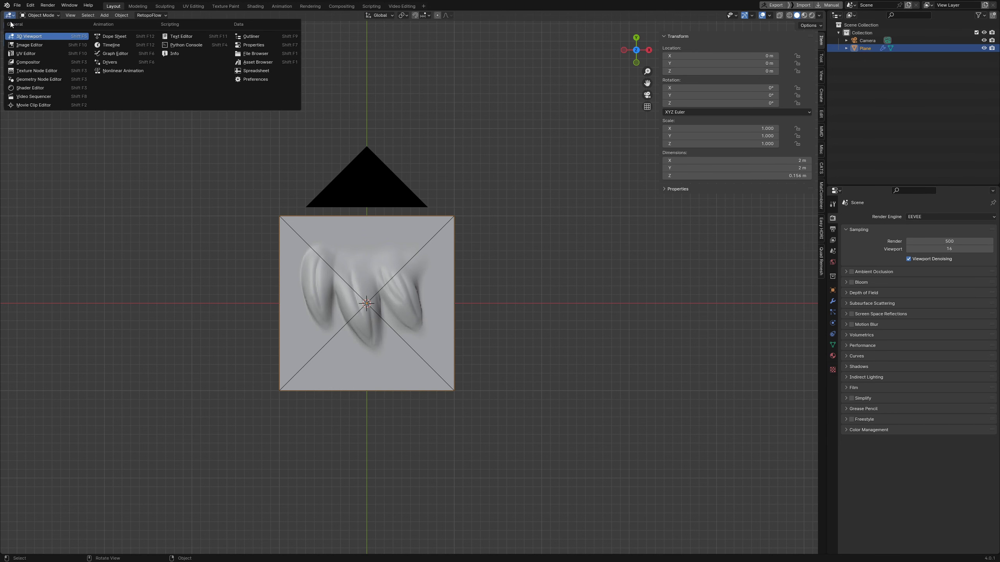
{"action": "left_click", "coordinate": [39, 46]}
{"action": "left_click", "coordinate": [379, 16]}
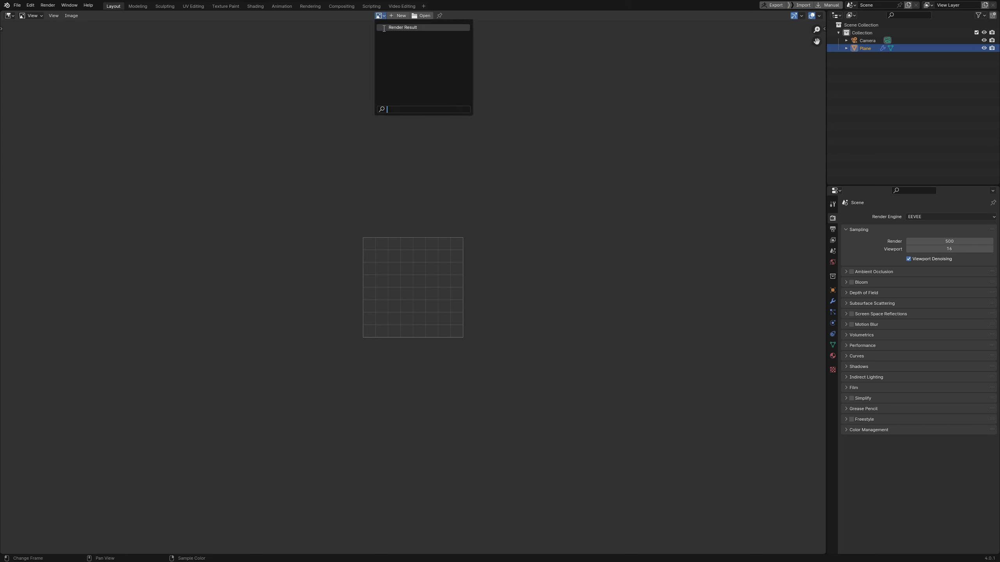
{"action": "left_click", "coordinate": [384, 29]}
{"action": "scroll", "coordinate": [407, 151], "scroll_direction": "down", "scroll_amount": 7}
{"action": "scroll", "coordinate": [408, 151], "scroll_direction": "up", "scroll_amount": 1}
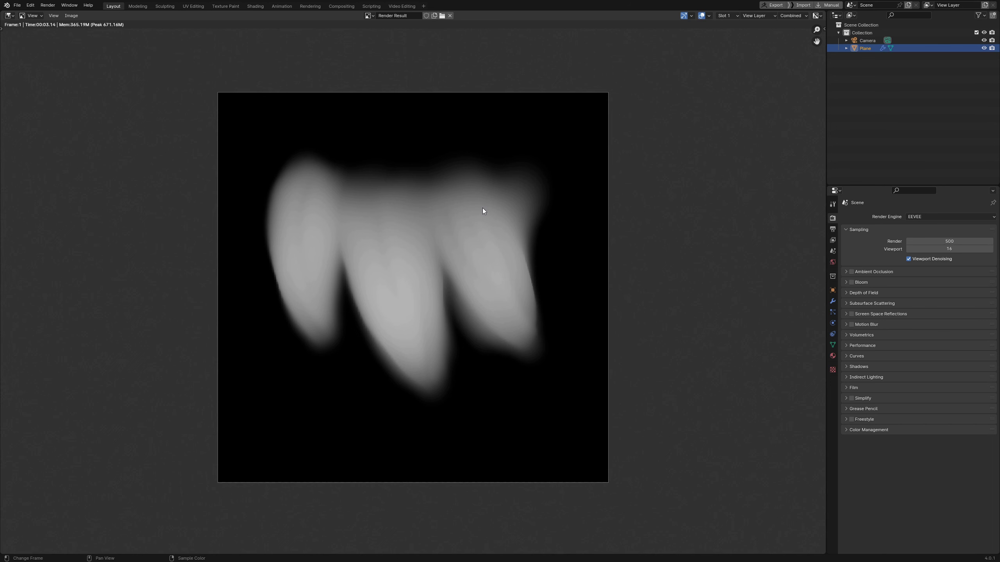
Step: Save the render in the Alphas folder as FurTest_01.png, a BW PNG with 16-bit color depth
{"action": "key", "text": "shift+alt+s"}
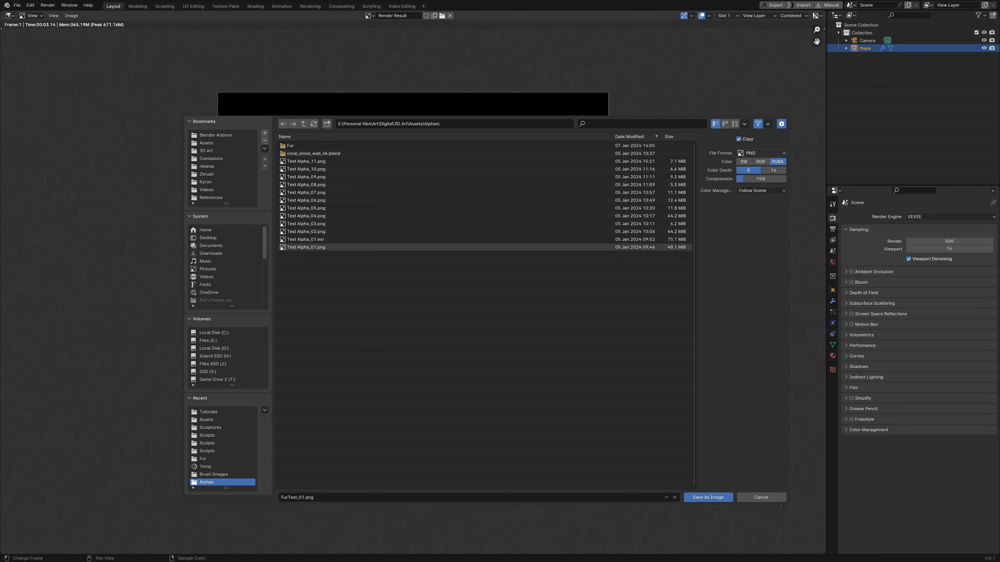
{"action": "left_click", "coordinate": [744, 162]}
{"action": "left_click", "coordinate": [772, 173]}
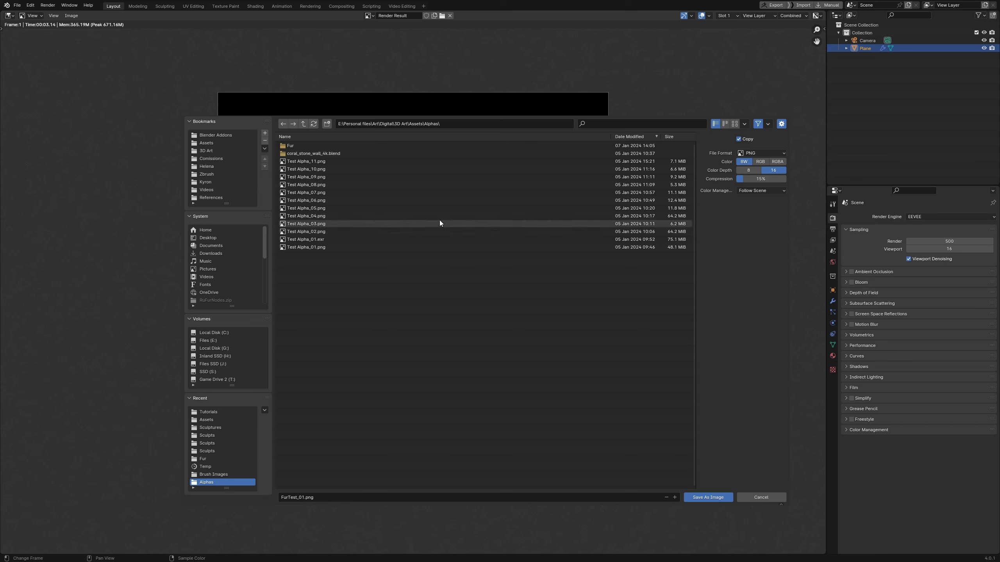
{"action": "left_click", "coordinate": [708, 497]}
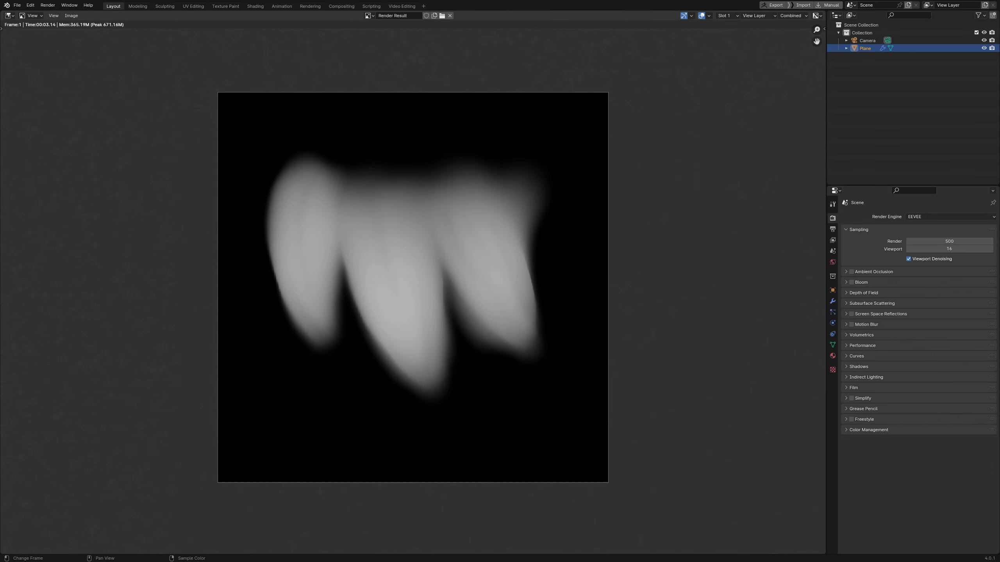
Step: Return to the 3D Viewport in perspective view and hide both the camera and the plane
{"action": "left_click", "coordinate": [9, 15]}
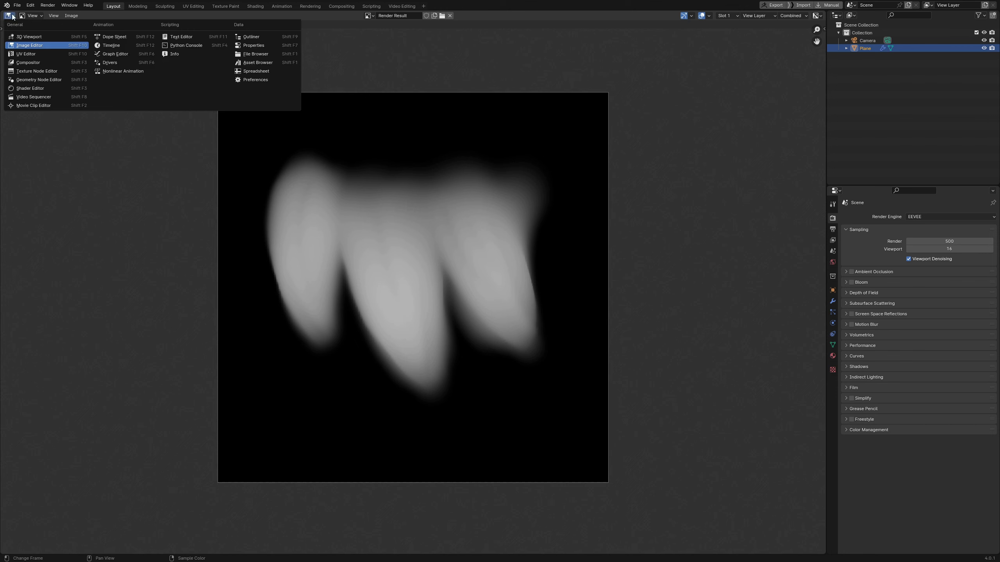
{"action": "left_click", "coordinate": [23, 39]}
{"action": "middle_click_drag", "start_coordinate": [499, 256], "coordinate": [487, 293]}
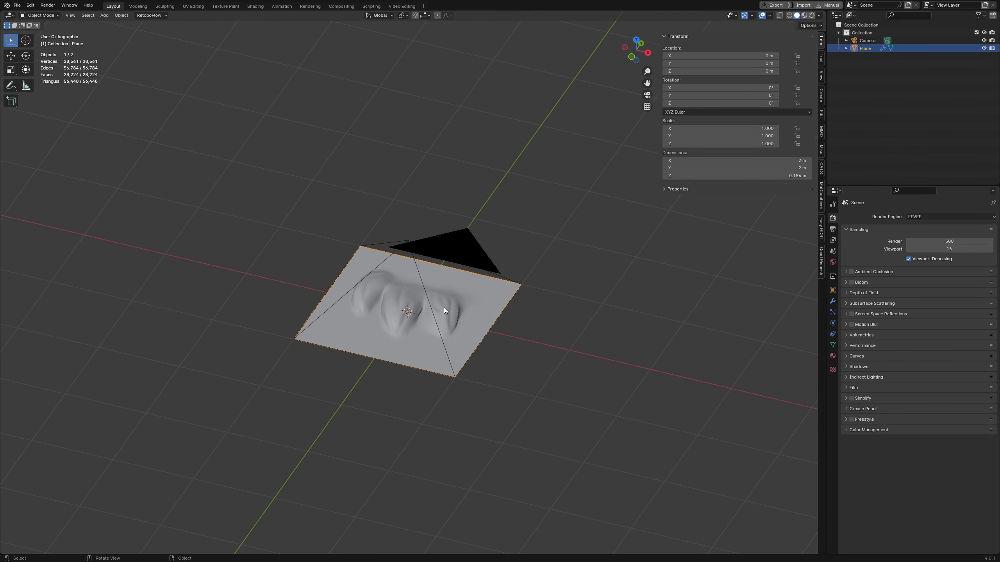
{"action": "key", "text": "KP_5"}
{"action": "scroll", "coordinate": [455, 292], "scroll_direction": "down", "scroll_amount": 4}
{"action": "key", "text": "a"}
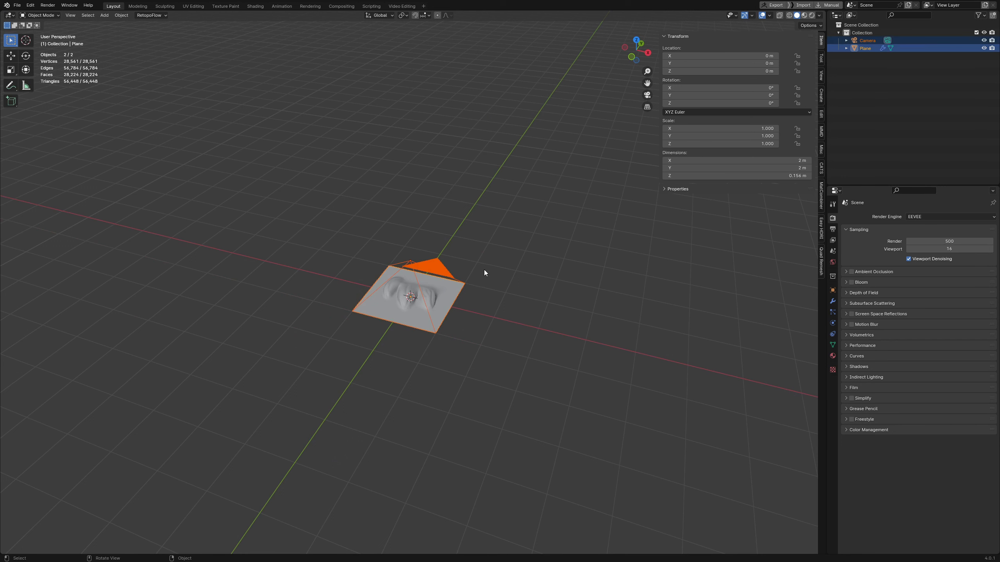
{"action": "key", "text": "h"}
Step: Add a UV sphere at the world origin and shade it smooth
{"action": "middle_click_drag", "start_coordinate": [479, 272], "coordinate": [445, 305]}
{"action": "key", "text": "shift+a"}
{"action": "mouse_move", "coordinate": [444, 305]}
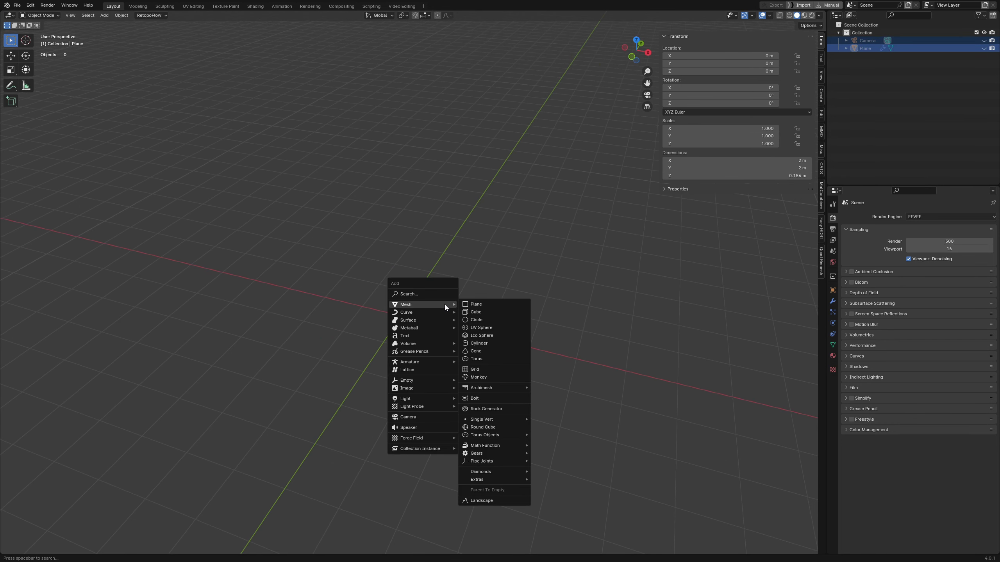
{"action": "left_click", "coordinate": [490, 327]}
{"action": "scroll", "coordinate": [425, 335], "scroll_direction": "up", "scroll_amount": 4}
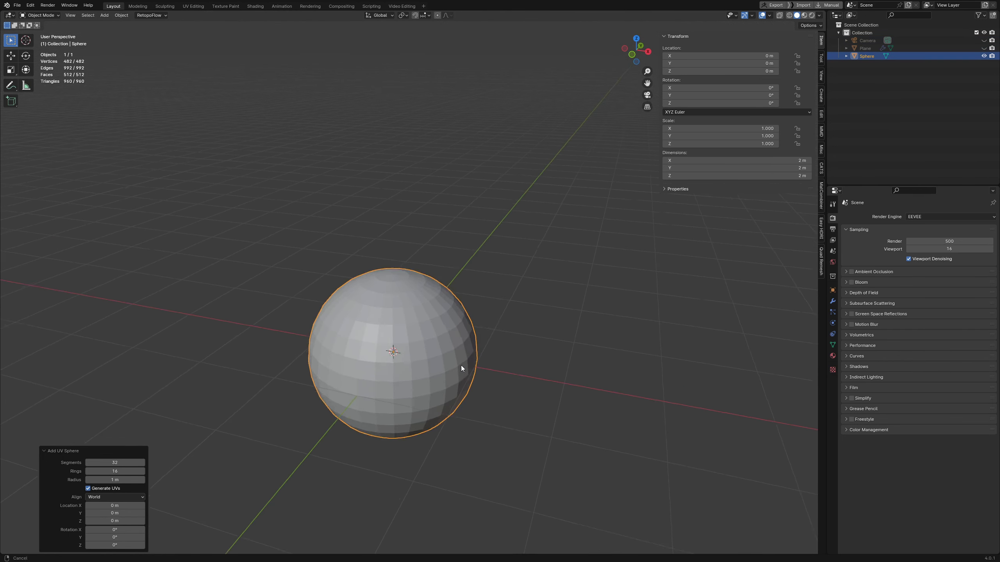
{"action": "right_click", "coordinate": [496, 279]}
{"action": "left_click", "coordinate": [495, 279]}
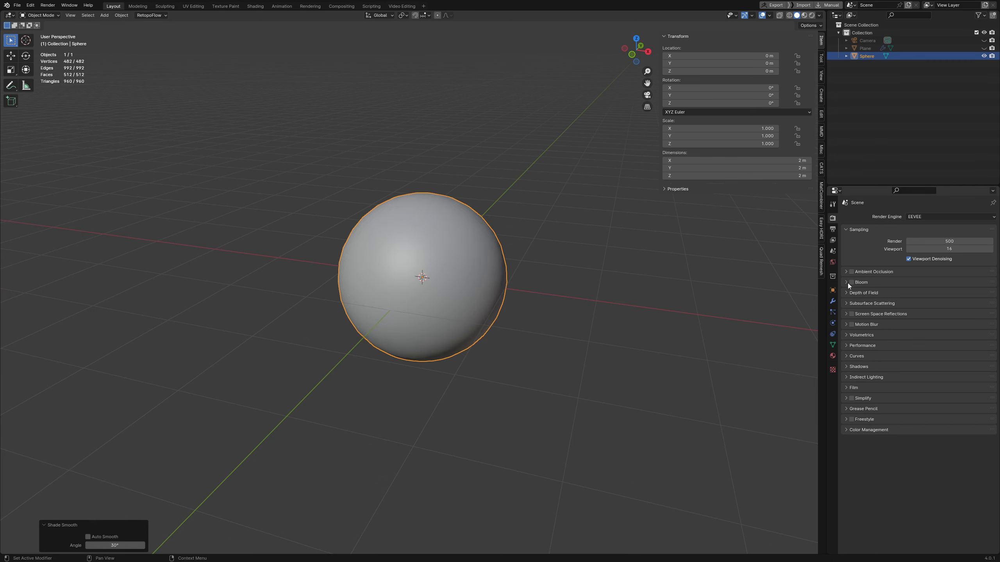
Step: Add a Multiresolution modifier to the sphere and subdivide it to level 5
{"action": "left_click", "coordinate": [833, 301]}
{"action": "left_click", "coordinate": [896, 222]}
{"action": "mouse_move", "coordinate": [896, 219]}
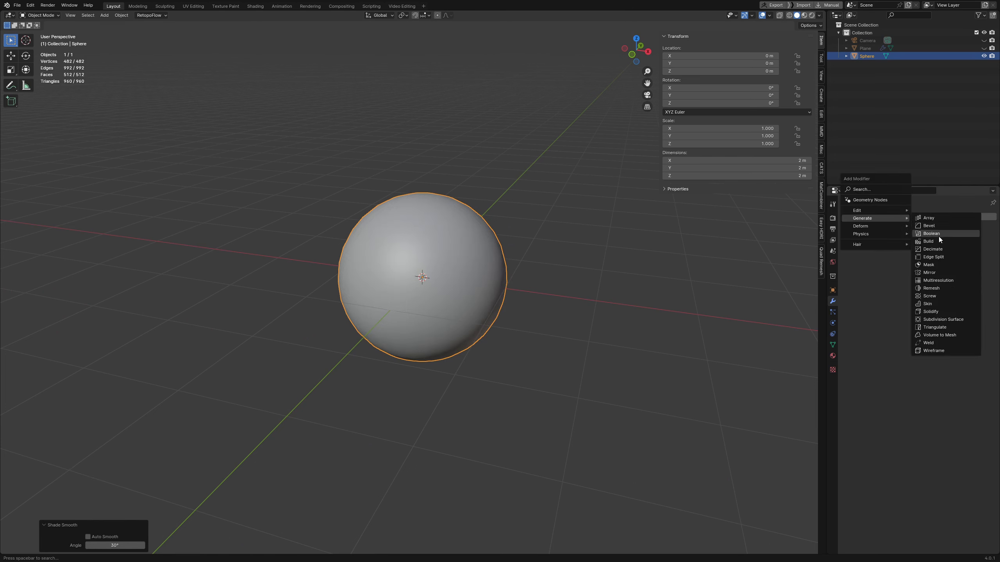
{"action": "left_click", "coordinate": [940, 280]}
{"action": "left_click", "coordinate": [942, 299]}
{"action": "left_click", "coordinate": [942, 299]}
{"action": "left_click", "coordinate": [942, 299]}
{"action": "left_click", "coordinate": [942, 299]}
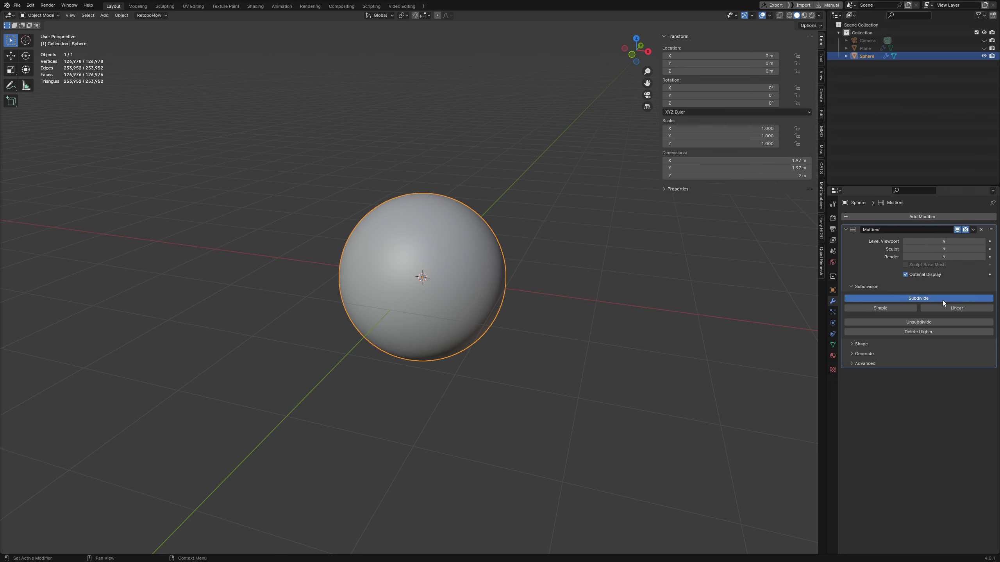
{"action": "left_click", "coordinate": [942, 300]}
Step: Switch the sphere to Sculpt Mode and activate the Draw brush
{"action": "middle_click_drag", "start_coordinate": [488, 295], "coordinate": [463, 329]}
{"action": "key", "text": "ctrl+Tab"}
{"action": "left_click", "coordinate": [435, 341]}
{"action": "left_click", "coordinate": [11, 40]}
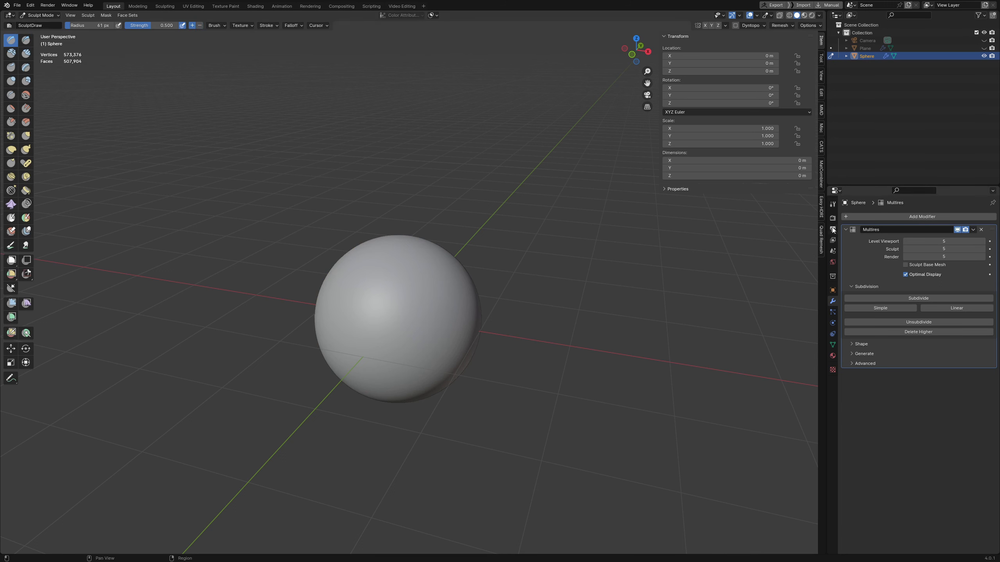
Step: Duplicate the SculptDraw brush and name the copy FurTest
{"action": "left_click", "coordinate": [832, 204]}
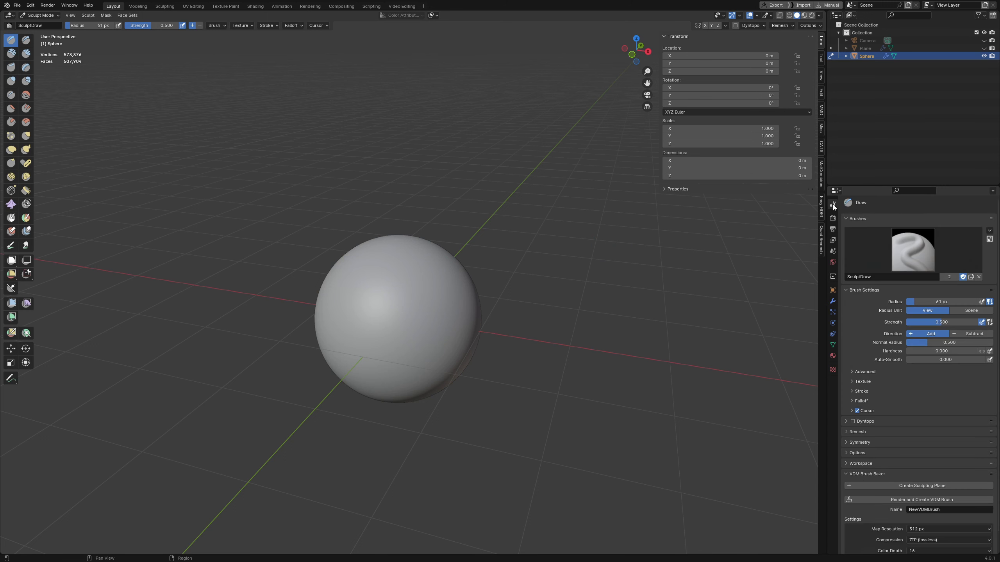
{"action": "left_click", "coordinate": [970, 278]}
{"action": "left_click", "coordinate": [879, 277]}
{"action": "type", "text": "Furt"}
{"action": "type", "text": "Test"}
{"action": "key", "text": "Return"}
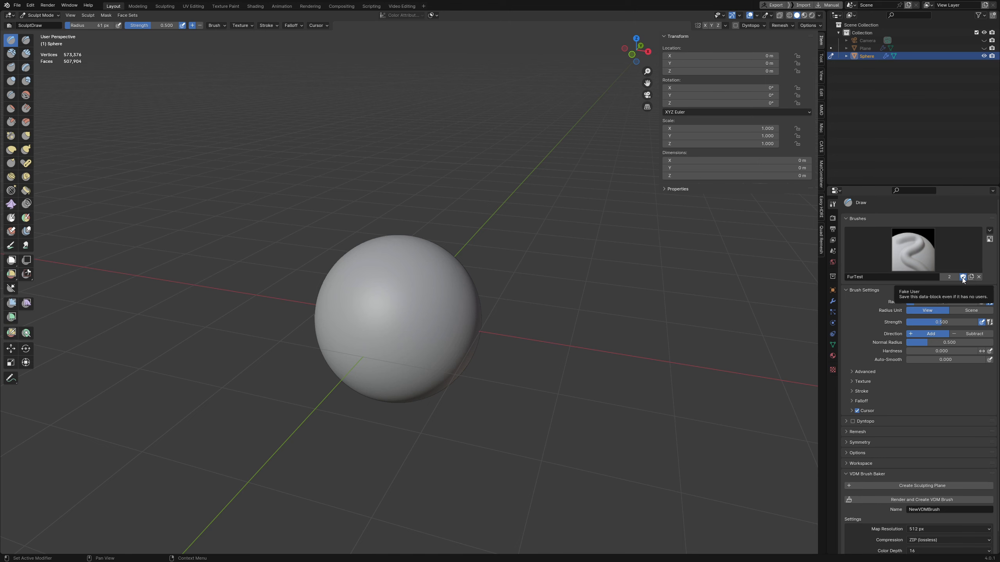
Step: Create a brush texture named Fur and load the image FurTest_01.png into it
{"action": "scroll", "coordinate": [856, 315], "scroll_direction": "down", "scroll_amount": 1}
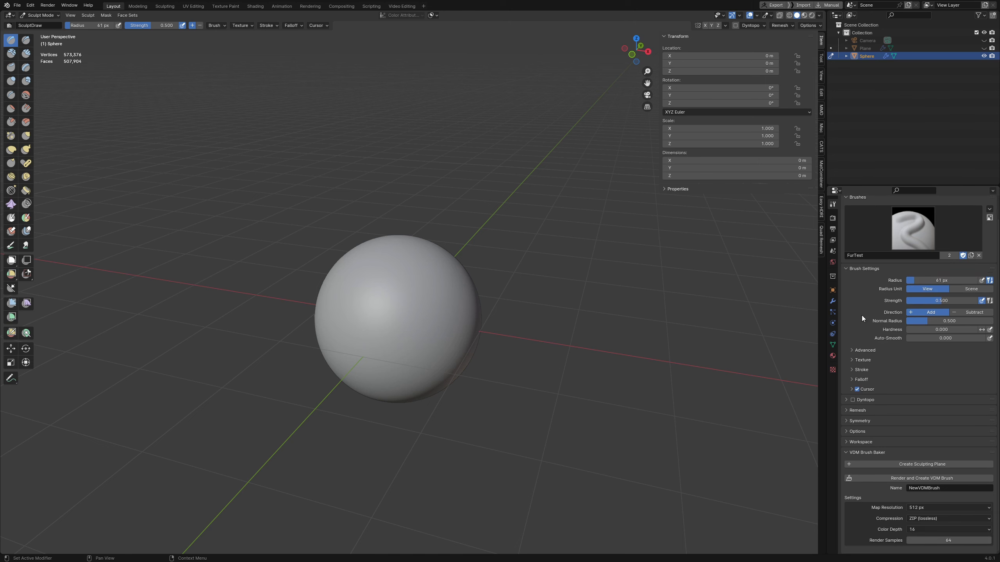
{"action": "left_click", "coordinate": [833, 370]}
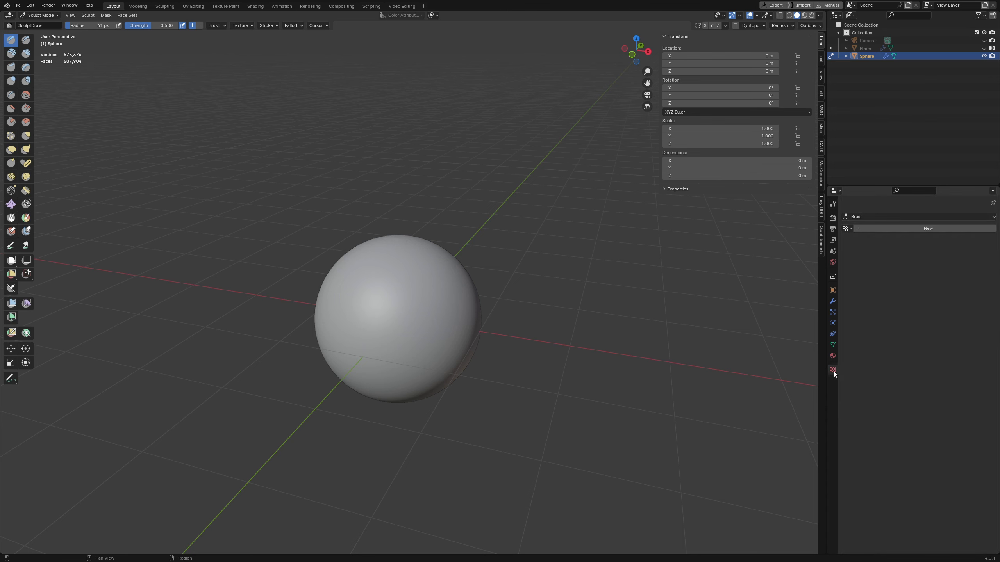
{"action": "left_click", "coordinate": [877, 230]}
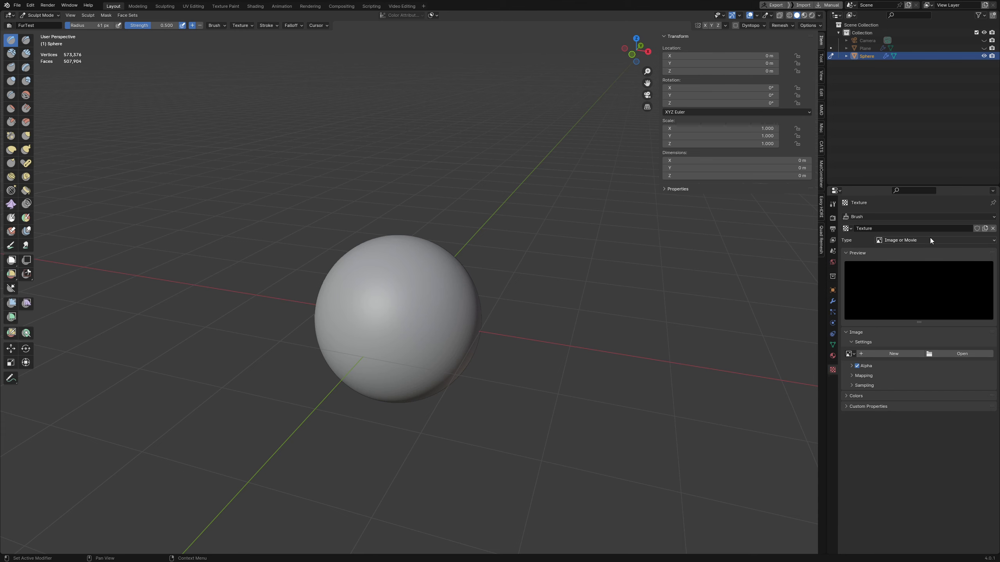
{"action": "left_click", "coordinate": [886, 227]}
{"action": "type", "text": "Fur"}
{"action": "key", "text": "Return"}
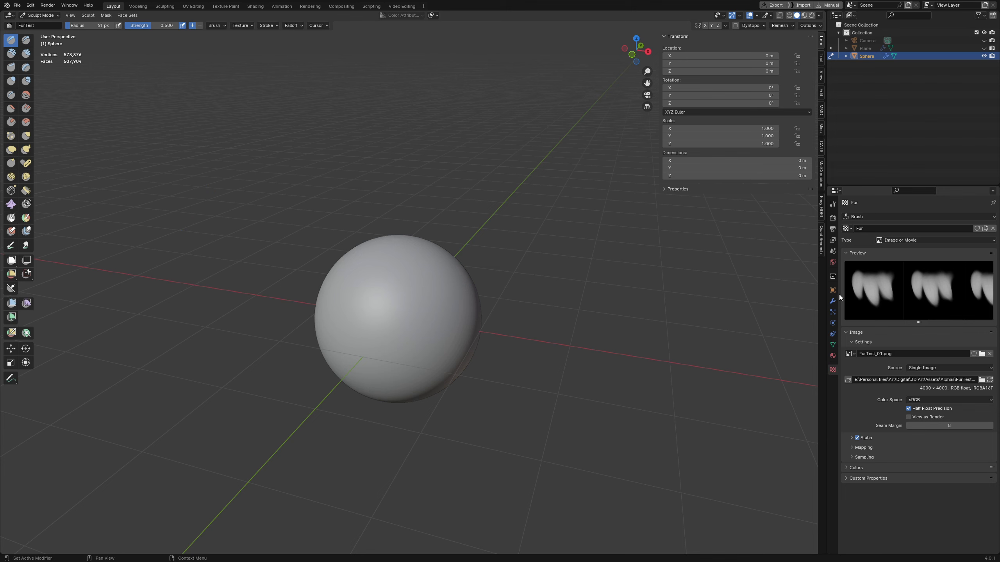
Step: Set the FurTest brush's texture mapping to Area Plane
{"action": "left_click", "coordinate": [832, 205]}
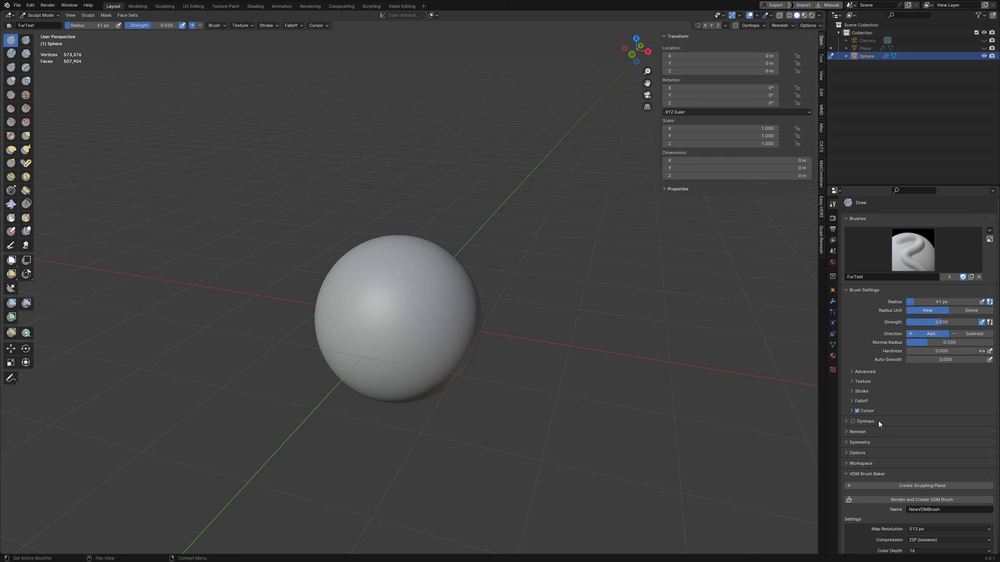
{"action": "left_click", "coordinate": [873, 380]}
{"action": "scroll", "coordinate": [881, 404], "scroll_direction": "down", "scroll_amount": 5}
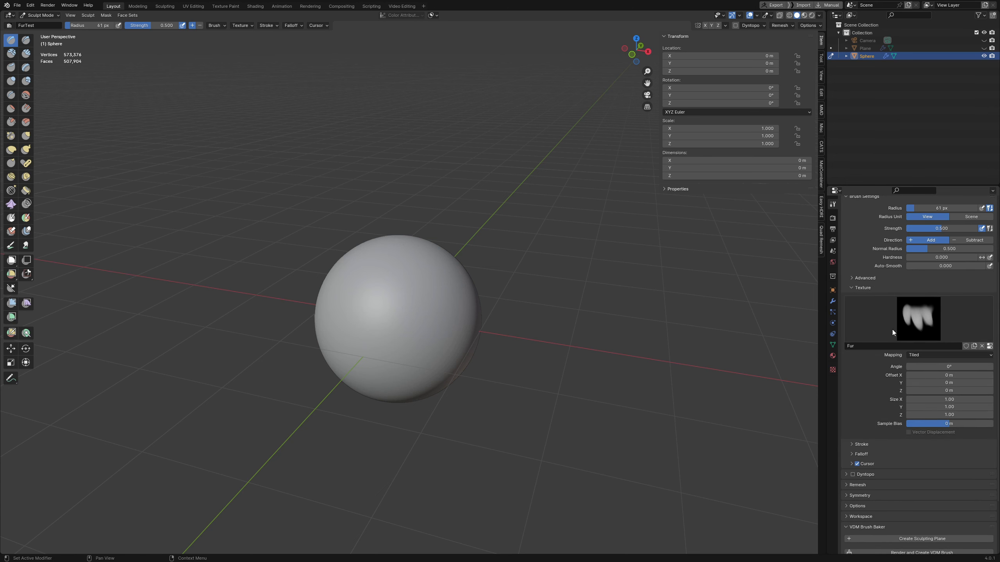
{"action": "scroll", "coordinate": [871, 390], "scroll_direction": "down", "scroll_amount": 3}
{"action": "left_click", "coordinate": [935, 309]}
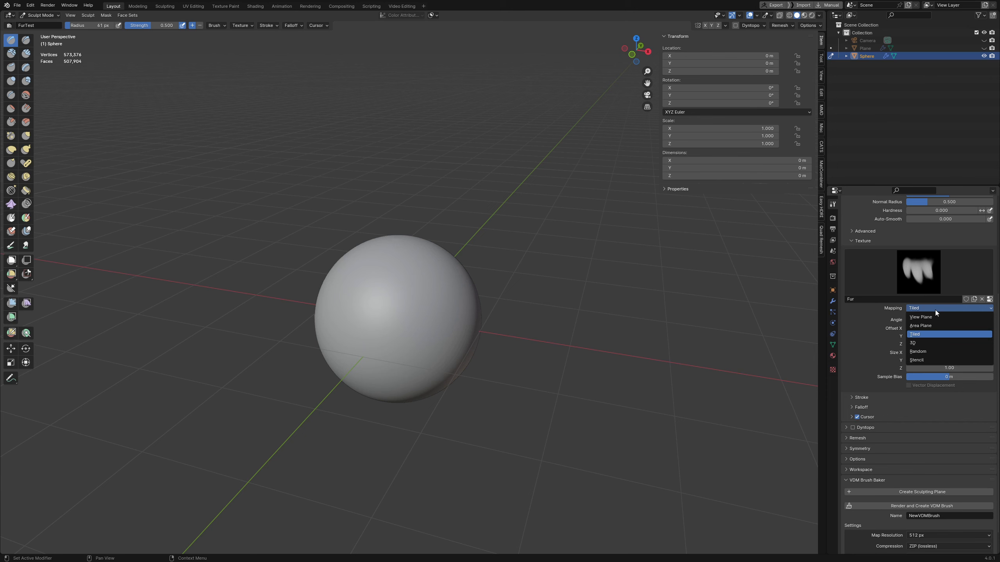
{"action": "left_click", "coordinate": [931, 326]}
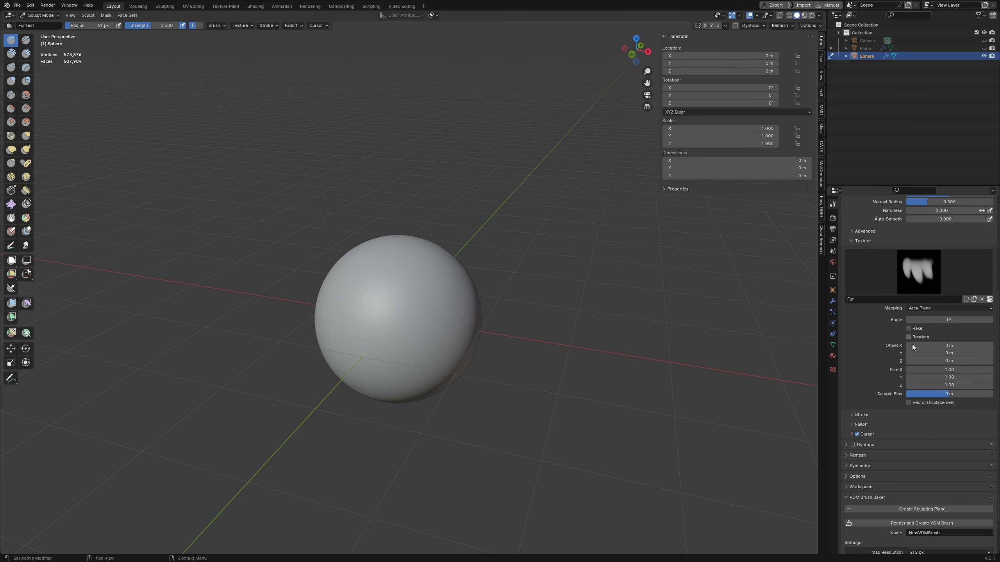
Step: Set the brush's stroke method to Anchored
{"action": "scroll", "coordinate": [871, 382], "scroll_direction": "down", "scroll_amount": 3}
{"action": "left_click", "coordinate": [871, 369]}
{"action": "scroll", "coordinate": [869, 371], "scroll_direction": "down", "scroll_amount": 3}
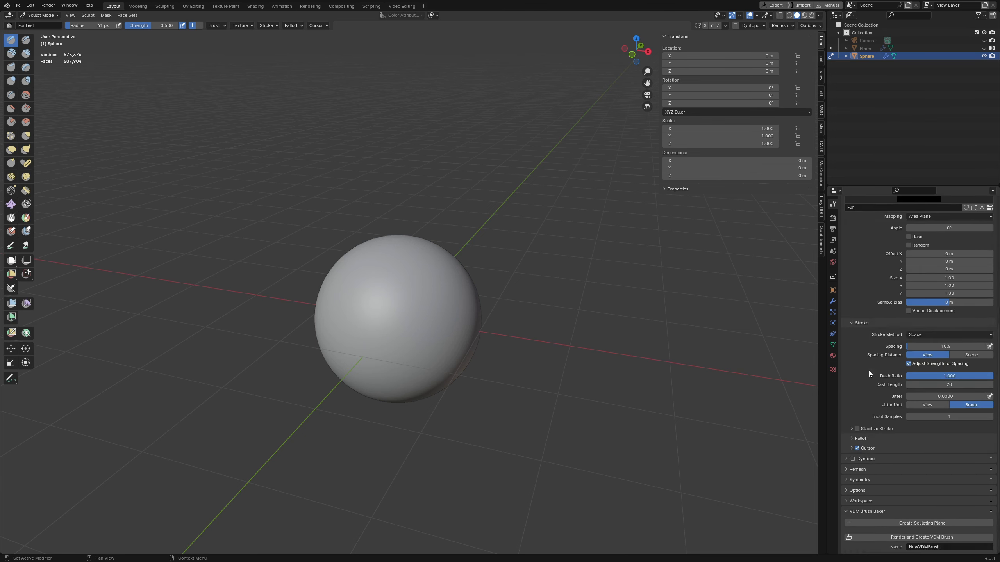
{"action": "scroll", "coordinate": [869, 370], "scroll_direction": "down", "scroll_amount": 1}
{"action": "left_click", "coordinate": [922, 321]}
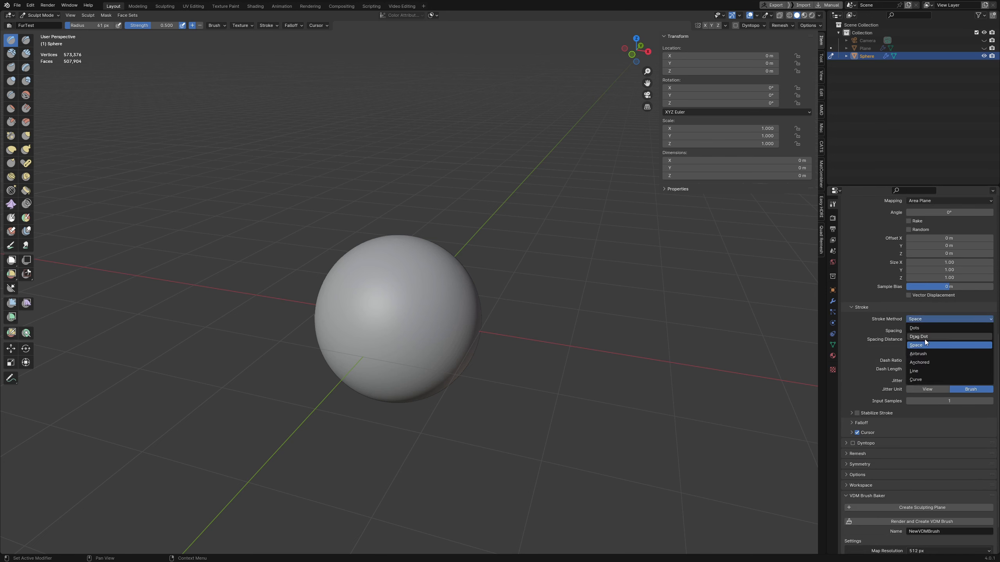
{"action": "left_click", "coordinate": [928, 362]}
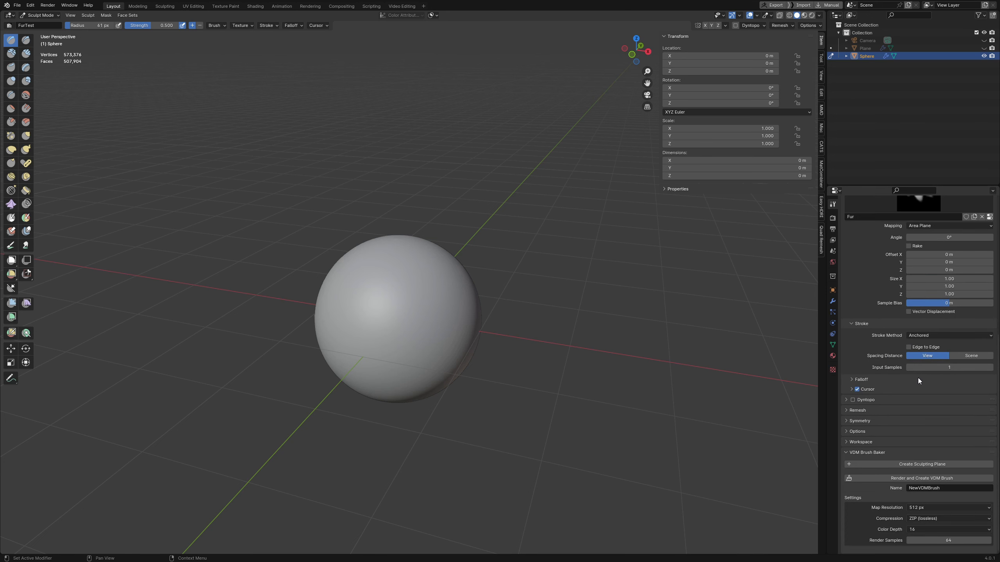
Step: Change the brush's falloff curve preset to Constant
{"action": "left_click", "coordinate": [869, 380]}
{"action": "left_click", "coordinate": [900, 390]}
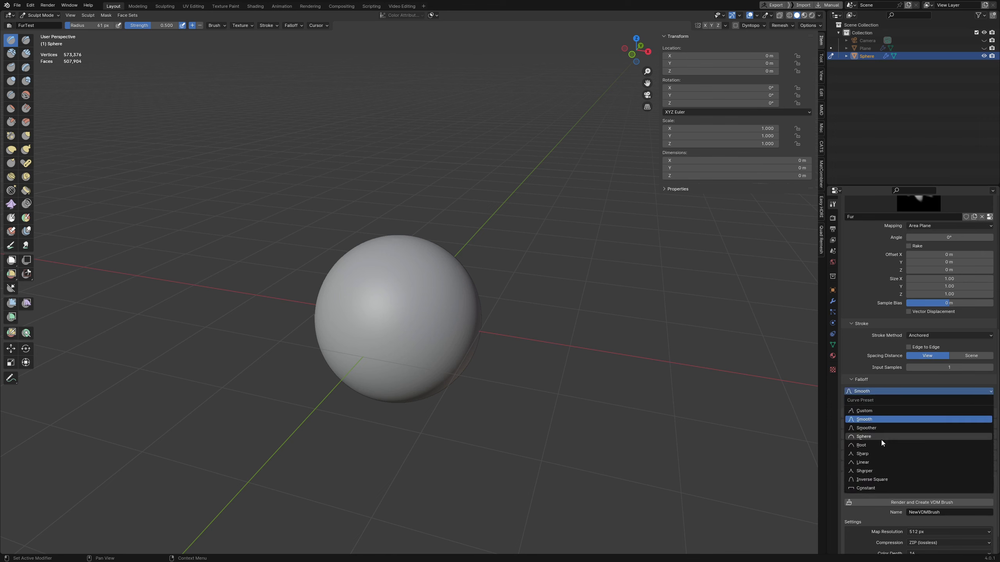
{"action": "left_click", "coordinate": [871, 488]}
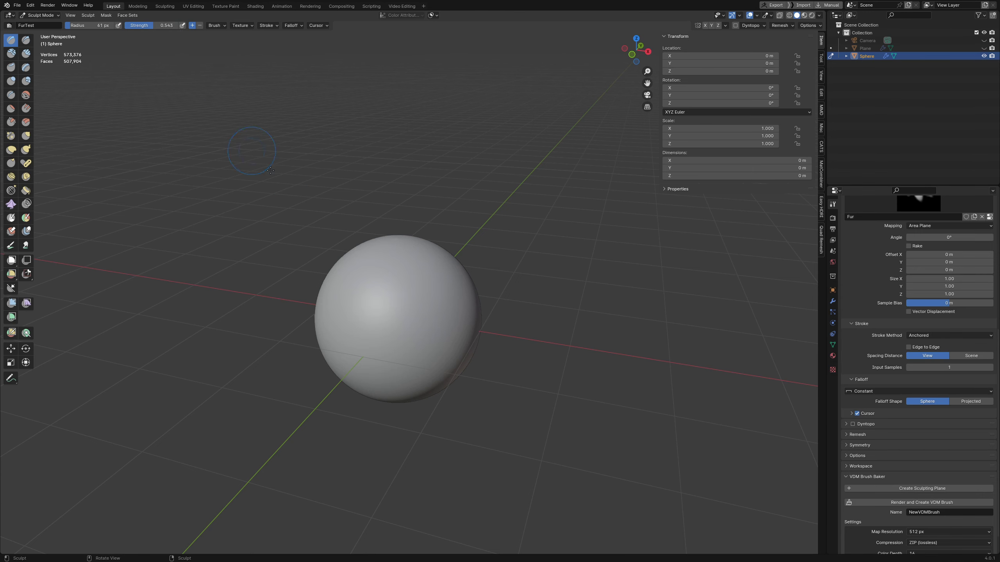
Step: Stamp overlapping fur clumps over the sphere's upper half with the FurTest brush, undoing one stamp along the way
{"action": "scroll", "coordinate": [452, 267], "scroll_direction": "up", "scroll_amount": 3}
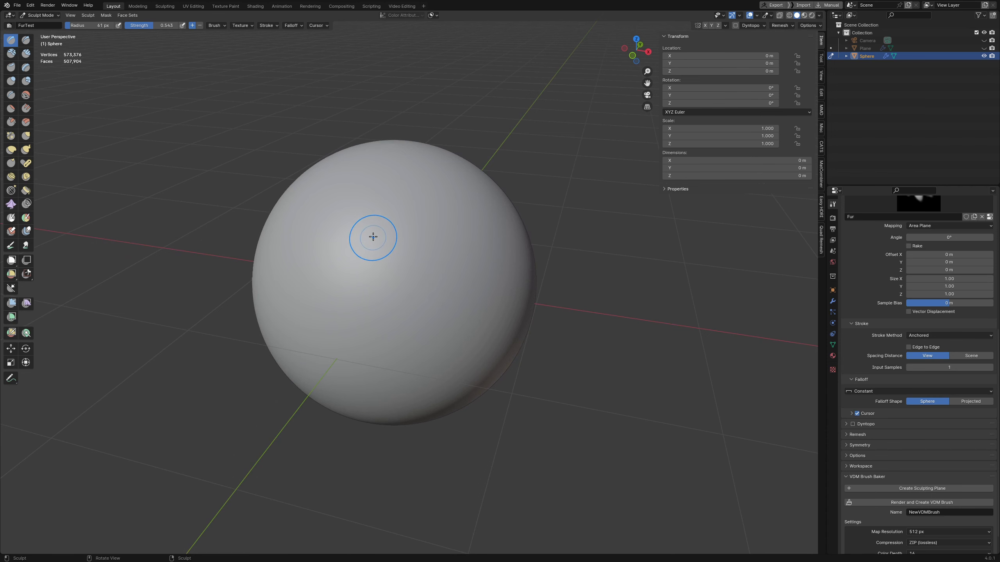
{"action": "mouse_move", "coordinate": [370, 233]}
{"action": "left_mouse_down"}
{"action": "mouse_move", "coordinate": [360, 320]}
{"action": "mouse_move", "coordinate": [429, 299]}
{"action": "left_mouse_up"}
{"action": "middle_click_drag", "start_coordinate": [429, 299], "coordinate": [419, 292]}
{"action": "left_click_drag", "start_coordinate": [420, 292], "coordinate": [438, 362]}
{"action": "mouse_move", "coordinate": [437, 361]}
{"action": "middle_mouse_down", "text": "shift"}
{"action": "mouse_move", "coordinate": [428, 289]}
{"action": "mouse_move", "coordinate": [315, 327]}
{"action": "middle_mouse_up", "text": "shift"}
{"action": "key", "text": "ctrl+z"}
{"action": "mouse_move", "coordinate": [314, 327]}
{"action": "left_mouse_down"}
{"action": "mouse_move", "coordinate": [379, 315]}
{"action": "mouse_move", "coordinate": [364, 369]}
{"action": "mouse_move", "coordinate": [343, 379]}
{"action": "mouse_move", "coordinate": [344, 369]}
{"action": "left_mouse_up"}
{"action": "mouse_move", "coordinate": [344, 370]}
{"action": "middle_mouse_down"}
{"action": "mouse_move", "coordinate": [417, 270]}
{"action": "mouse_move", "coordinate": [387, 302]}
{"action": "middle_mouse_up"}
{"action": "left_click_drag", "start_coordinate": [370, 285], "coordinate": [378, 359]}
{"action": "mouse_move", "coordinate": [379, 358]}
{"action": "middle_mouse_down"}
{"action": "mouse_move", "coordinate": [423, 342]}
{"action": "mouse_move", "coordinate": [400, 332]}
{"action": "middle_mouse_up"}
{"action": "mouse_move", "coordinate": [346, 304]}
{"action": "left_mouse_down"}
{"action": "mouse_move", "coordinate": [364, 353]}
{"action": "mouse_move", "coordinate": [346, 355]}
{"action": "left_mouse_up"}
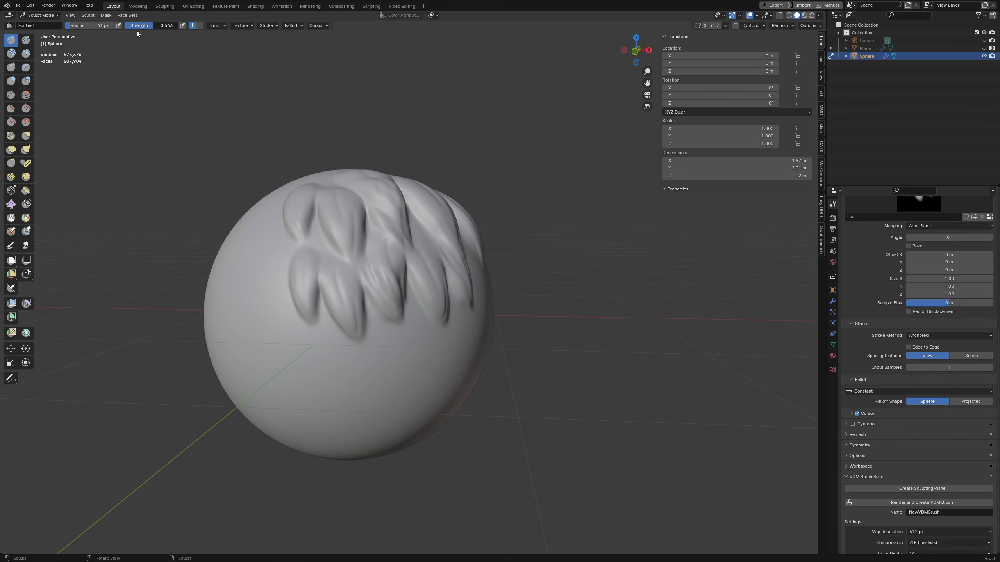
Step: Raise the brush strength to 1.000 and stamp another fur clump beside the existing ones
{"action": "left_click_drag", "start_coordinate": [161, 28], "coordinate": [174, 28]}
{"action": "left_click_drag", "start_coordinate": [267, 292], "coordinate": [273, 342]}
{"action": "middle_click_drag", "start_coordinate": [278, 330], "coordinate": [396, 311]}
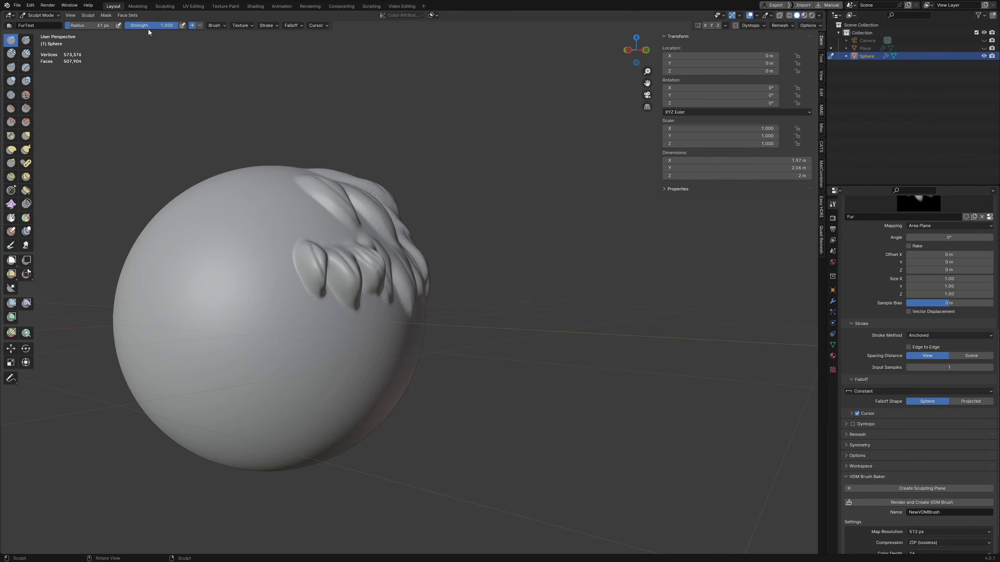
Step: Lower the brush strength to 0.475 and stamp further overlapping rows of fur clumps around the sphere
{"action": "left_click_drag", "start_coordinate": [127, 28], "coordinate": [125, 28]}
{"action": "middle_click_drag", "start_coordinate": [418, 244], "coordinate": [378, 248]}
{"action": "mouse_move", "coordinate": [379, 248]}
{"action": "middle_mouse_down", "text": "ctrl"}
{"action": "mouse_move", "coordinate": [411, 351]}
{"action": "mouse_move", "coordinate": [431, 286]}
{"action": "mouse_move", "coordinate": [437, 335]}
{"action": "mouse_move", "coordinate": [453, 338]}
{"action": "mouse_move", "coordinate": [437, 293]}
{"action": "mouse_move", "coordinate": [440, 348]}
{"action": "mouse_move", "coordinate": [448, 324]}
{"action": "mouse_move", "coordinate": [413, 317]}
{"action": "middle_mouse_up", "text": "ctrl"}
{"action": "middle_click_drag", "start_coordinate": [423, 384], "coordinate": [408, 324]}
{"action": "mouse_move", "coordinate": [430, 394]}
{"action": "middle_mouse_down"}
{"action": "mouse_move", "coordinate": [487, 306]}
{"action": "mouse_move", "coordinate": [413, 353]}
{"action": "middle_mouse_up"}
{"action": "mouse_move", "coordinate": [402, 409]}
{"action": "middle_mouse_down"}
{"action": "mouse_move", "coordinate": [417, 360]}
{"action": "mouse_move", "coordinate": [409, 350]}
{"action": "middle_mouse_up"}
Step: Examine the sphere's mesh density in wireframe, return to solid shading and review the stamped fur
{"action": "key", "text": "shift+z"}
{"action": "key", "text": "alt+z"}
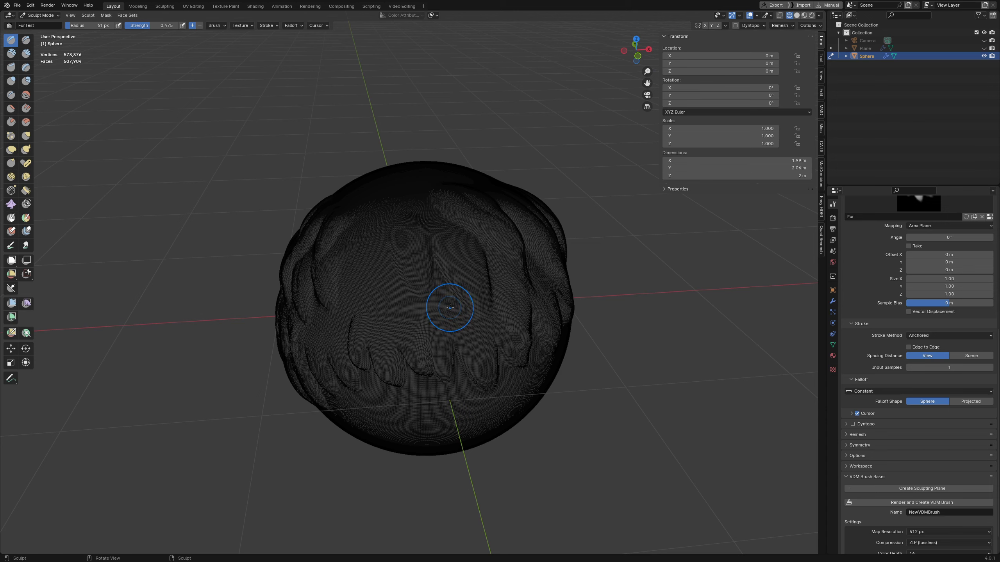
{"action": "left_click", "coordinate": [506, 310]}
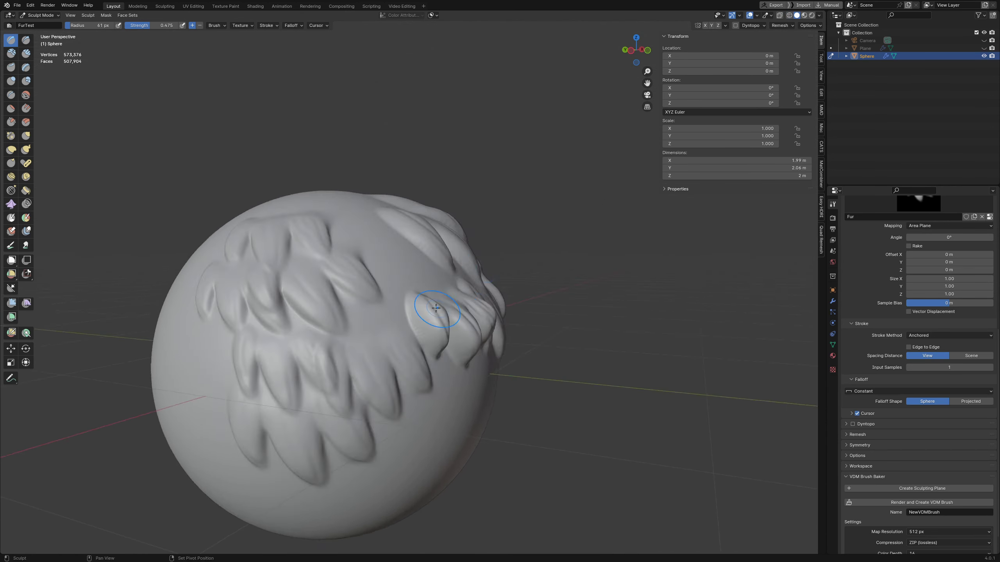
{"action": "middle_click_drag", "start_coordinate": [435, 310], "coordinate": [431, 276], "text": "shift"}
{"action": "mouse_move", "coordinate": [431, 276]}
{"action": "middle_mouse_down", "text": "shift"}
{"action": "mouse_move", "coordinate": [491, 290]}
{"action": "mouse_move", "coordinate": [457, 313]}
{"action": "mouse_move", "coordinate": [447, 353]}
{"action": "mouse_move", "coordinate": [439, 266]}
{"action": "mouse_move", "coordinate": [447, 320]}
{"action": "mouse_move", "coordinate": [454, 271]}
{"action": "middle_mouse_up", "text": "shift"}
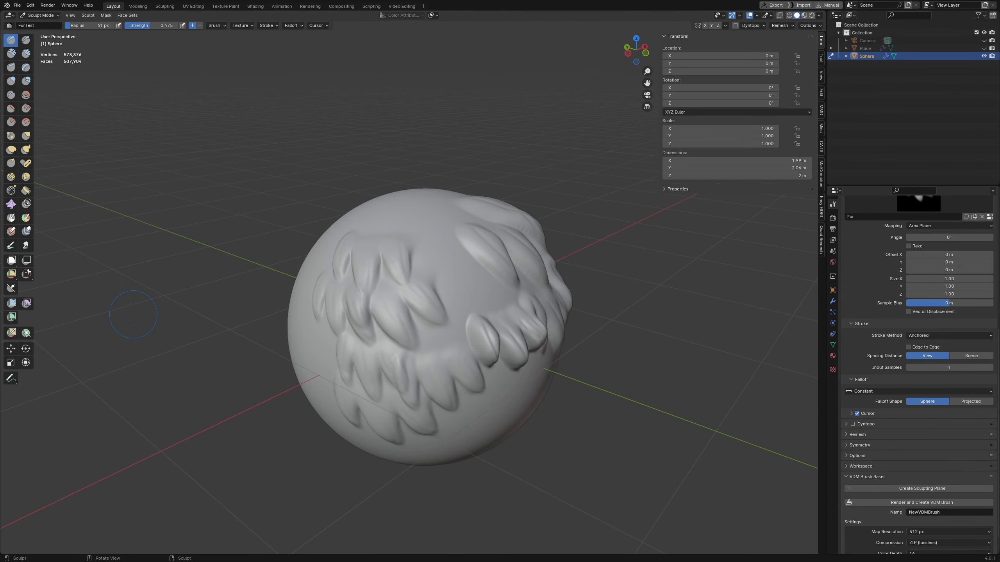